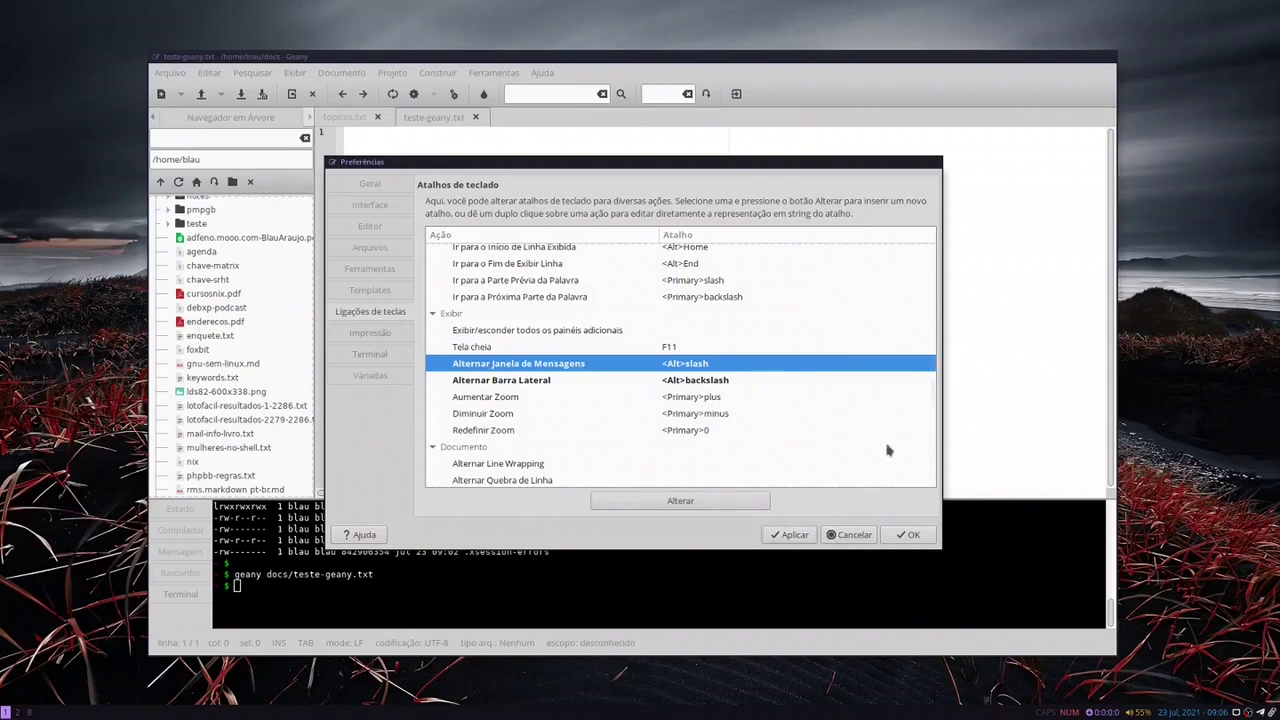
# Accept the shortcut preferences and test the new toggles until the message window and the sidebar are both hidden.
pyautogui.click(906, 535)
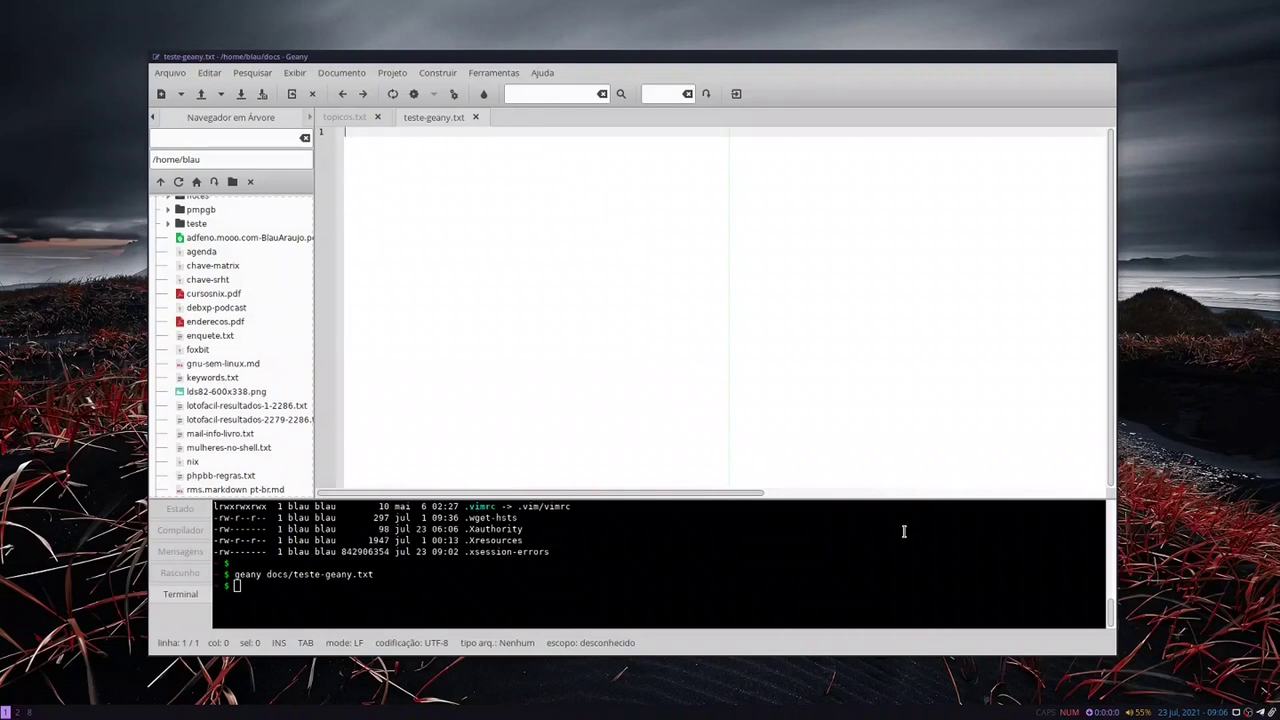
pyautogui.press('F12')
pyautogui.press('F12')
pyautogui.press('F12')
pyautogui.press('F12')
pyautogui.press('F12')
pyautogui.press('F9')
pyautogui.press('F9')
pyautogui.press('F9')
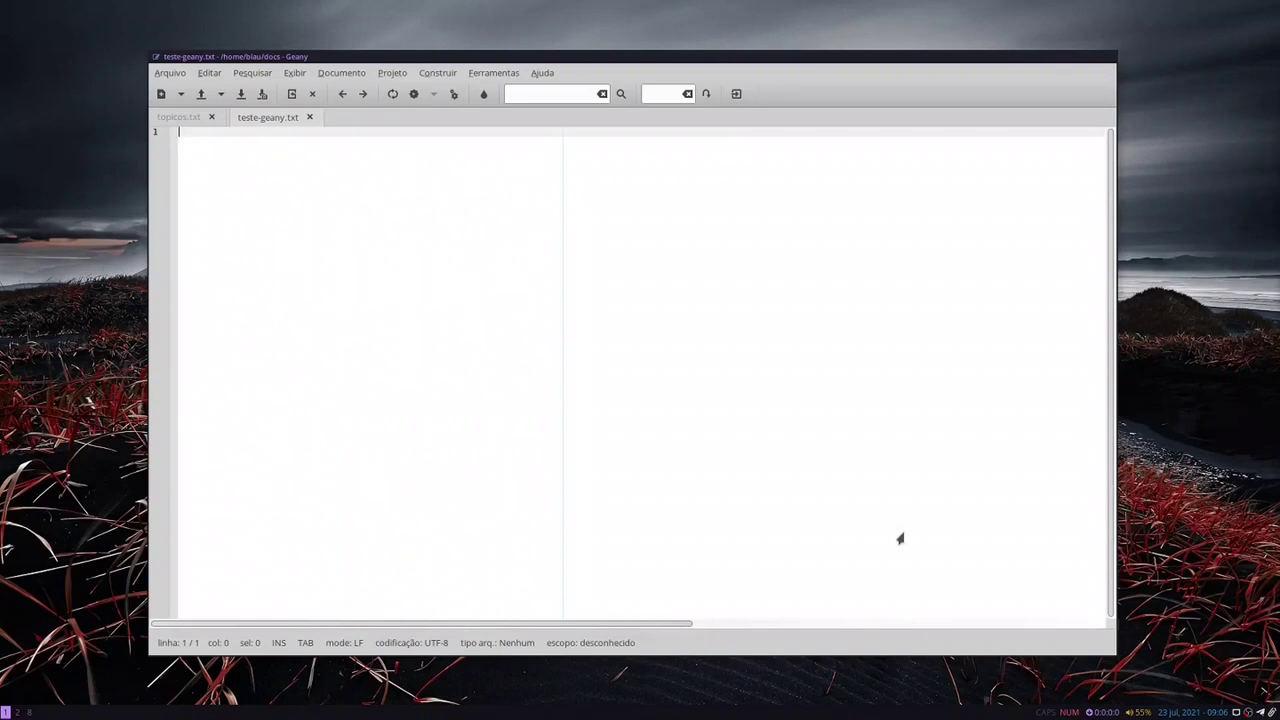
# Test the toggles again by showing the sidebar and the message window, and end with both hidden.
pyautogui.press('F9')
pyautogui.press('F9')
pyautogui.press('F9')
pyautogui.press('F9')
pyautogui.press('F9')
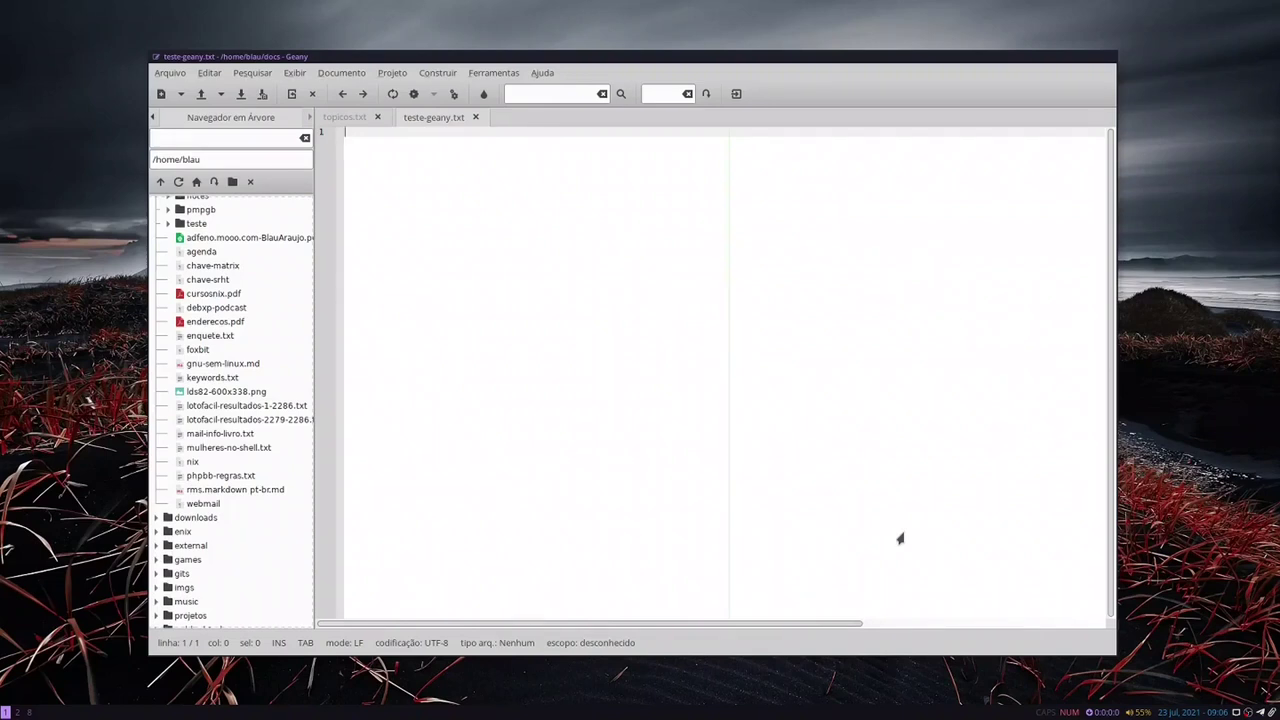
pyautogui.press('F4')
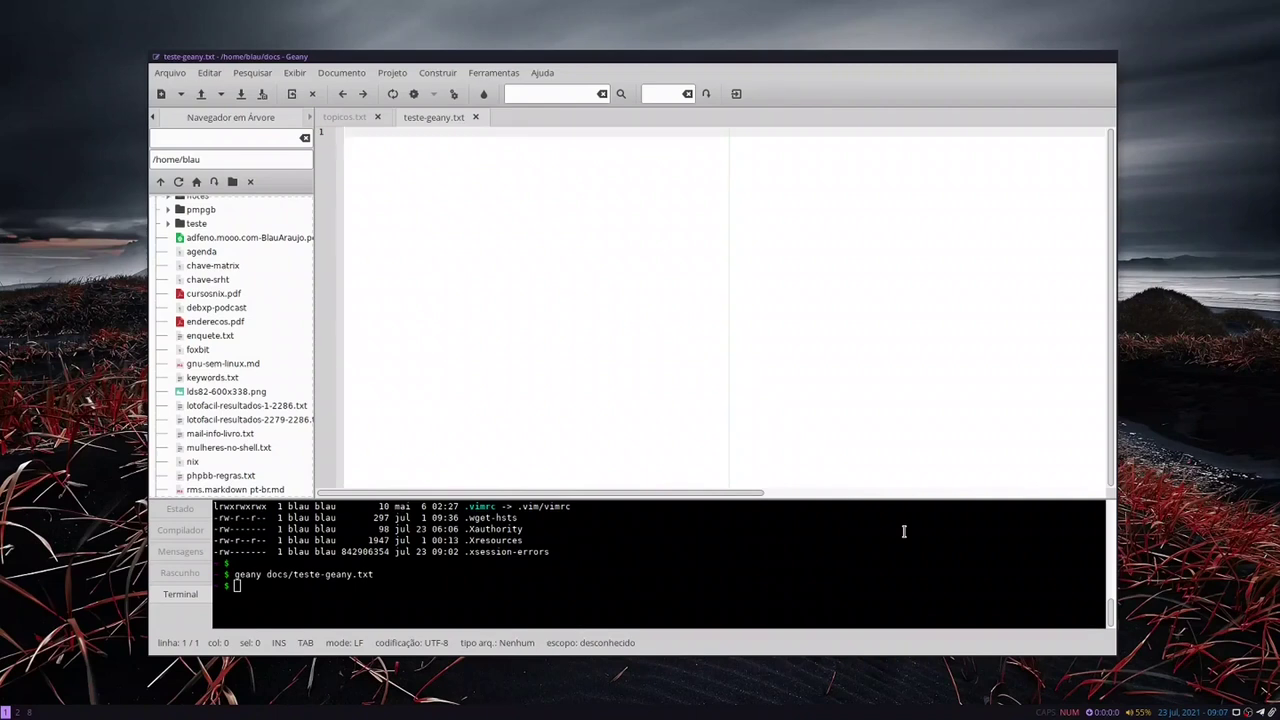
pyautogui.hotkey('ctrl', 'shift', 'F11')
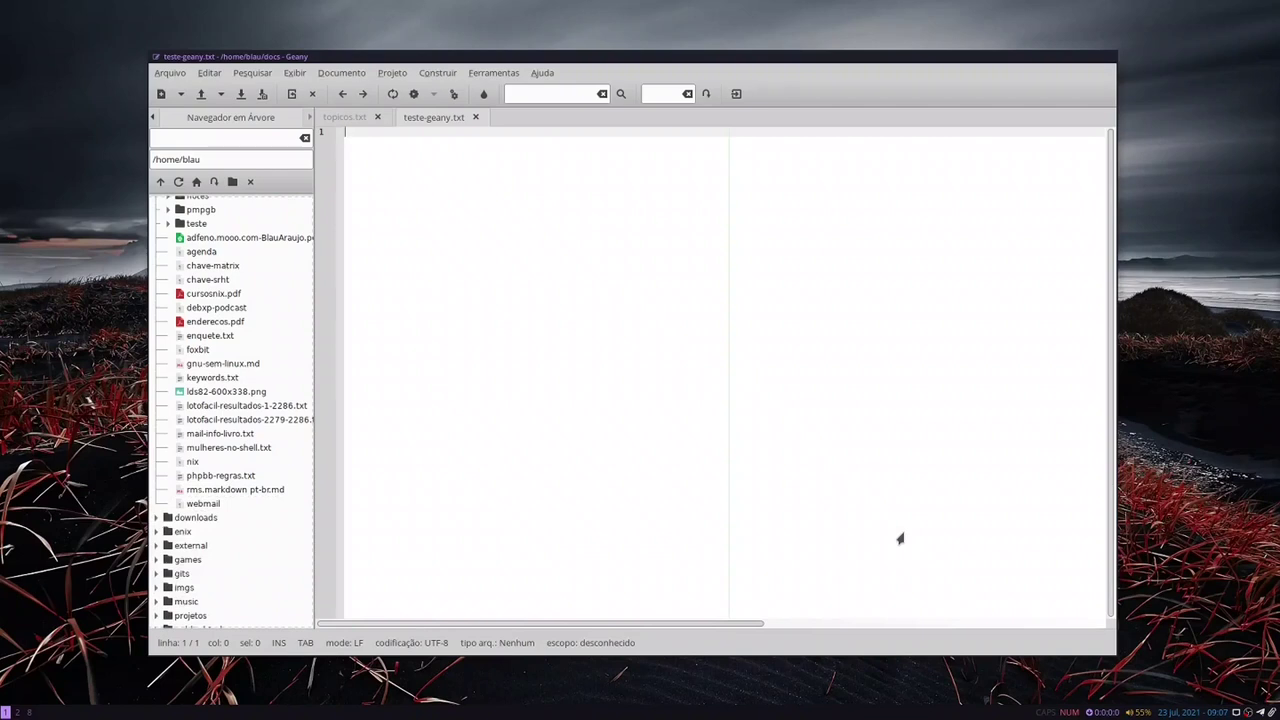
pyautogui.hotkey('ctrl', 'shift', 'F9')
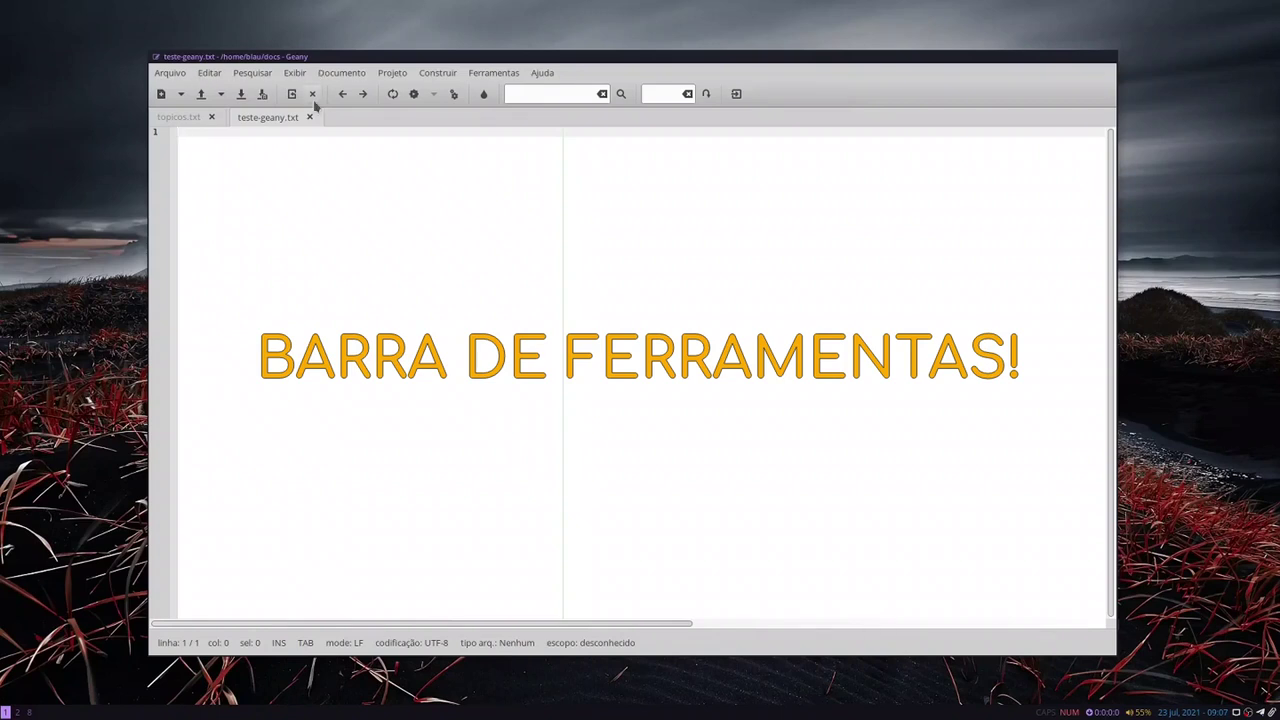
# Hide the toolbar by turning off Exibir Barra de Ferramentas.
pyautogui.click(209, 73)
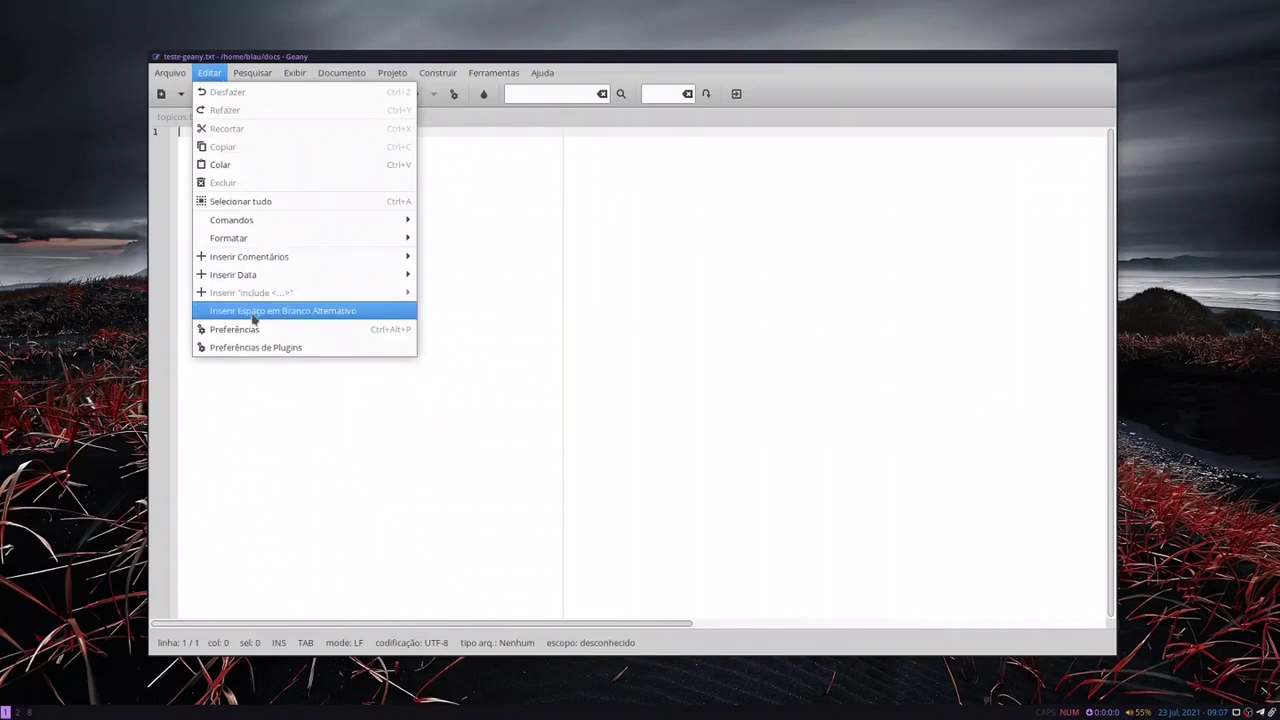
pyautogui.moveTo(320, 77)
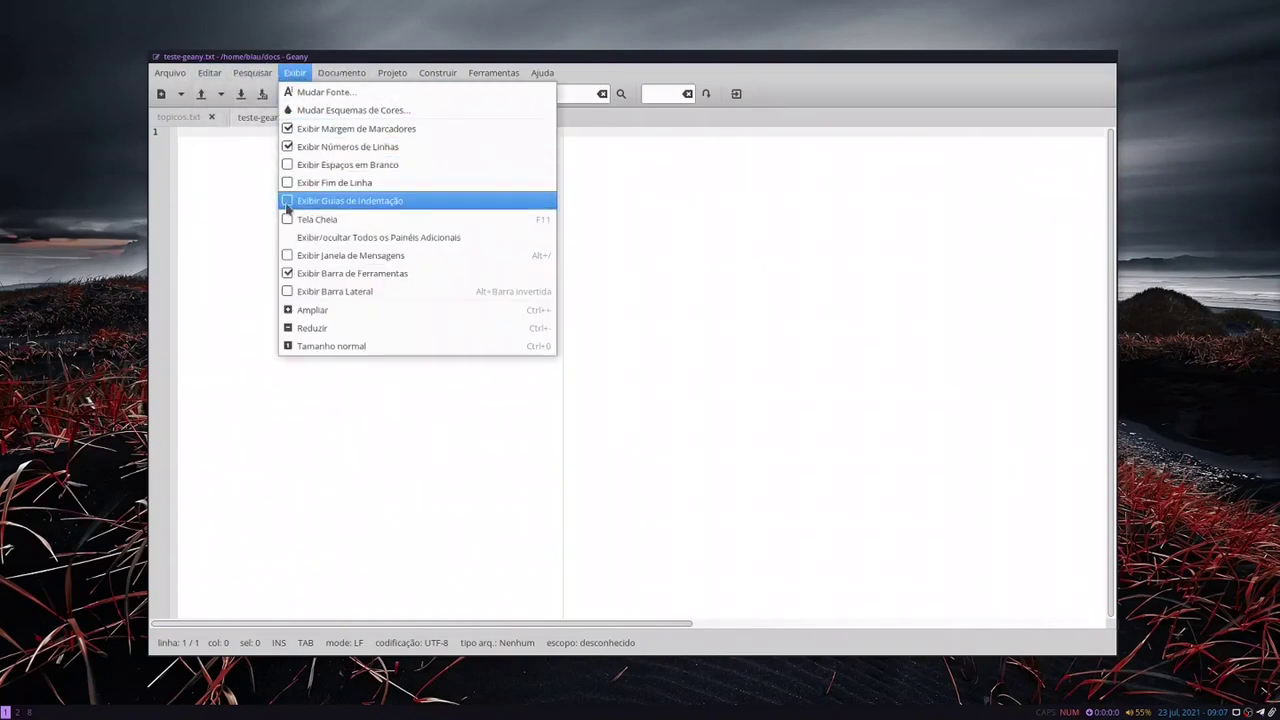
pyautogui.click(286, 274)
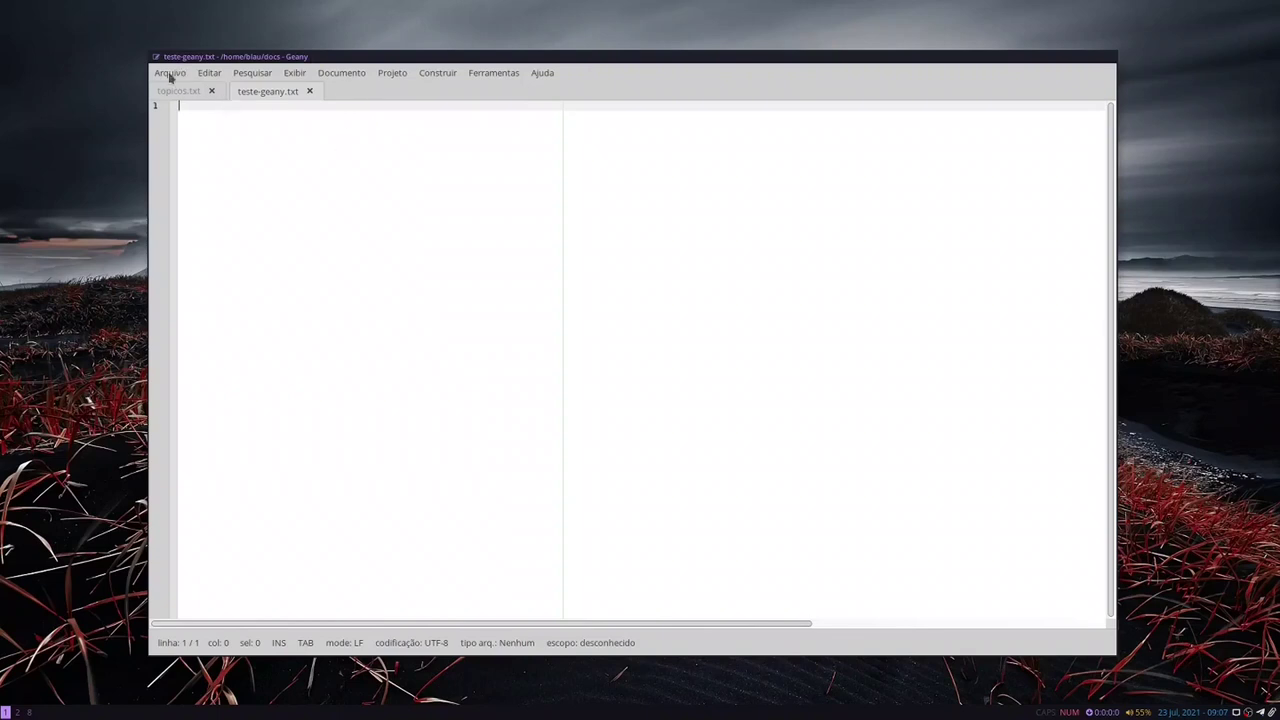
# Enable Exibir barra de ferramentas and Anexar barra de ferramentas ao menu in the interface preferences and apply them.
pyautogui.click(209, 72)
pyautogui.click(250, 345)
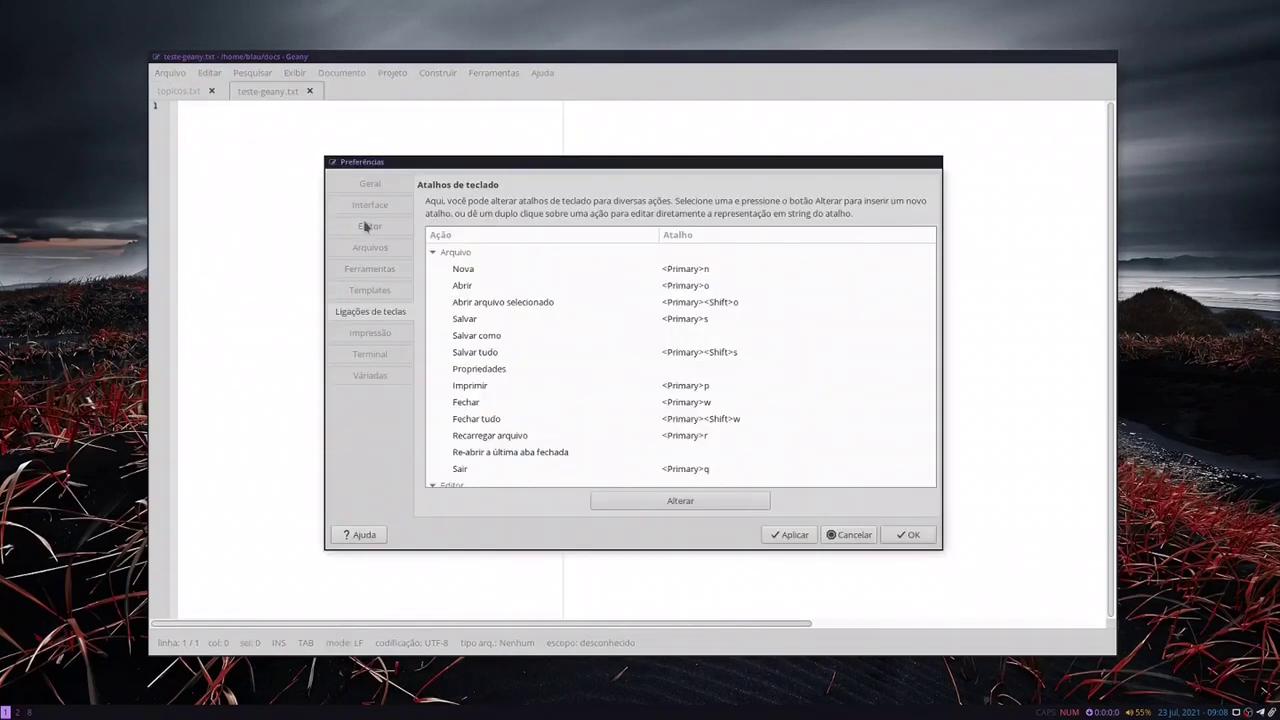
pyautogui.click(369, 205)
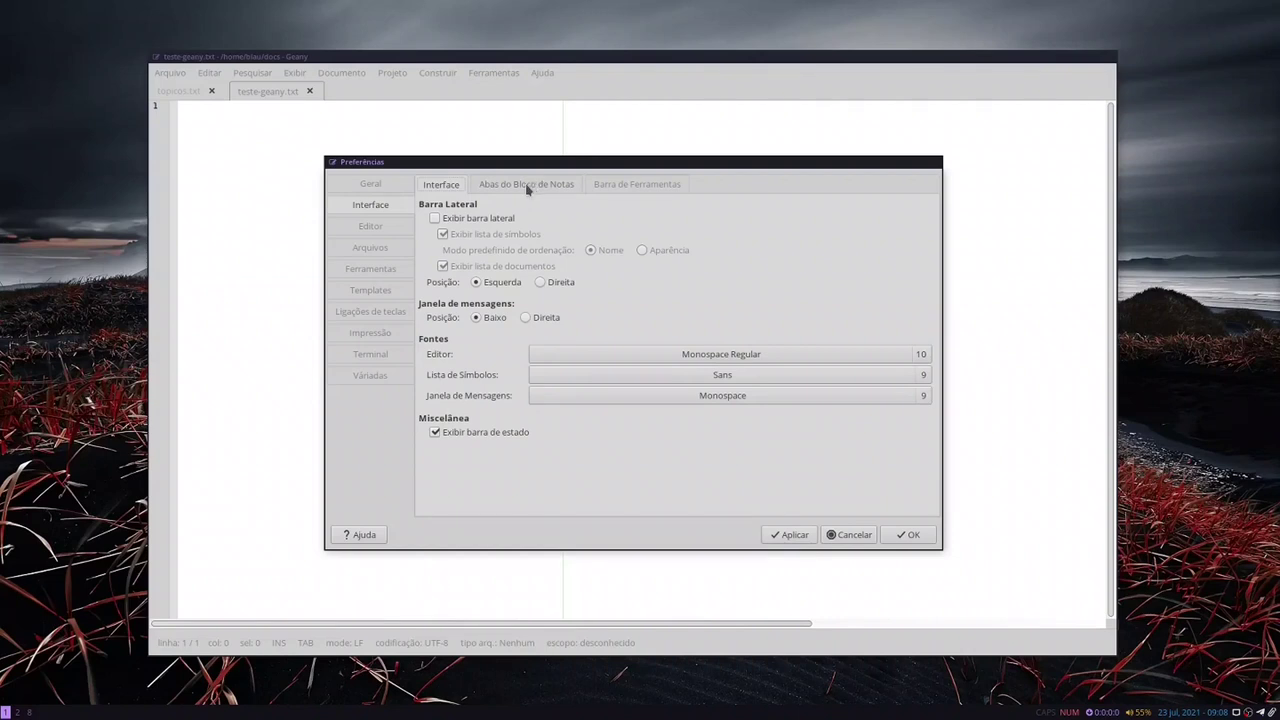
pyautogui.click(645, 189)
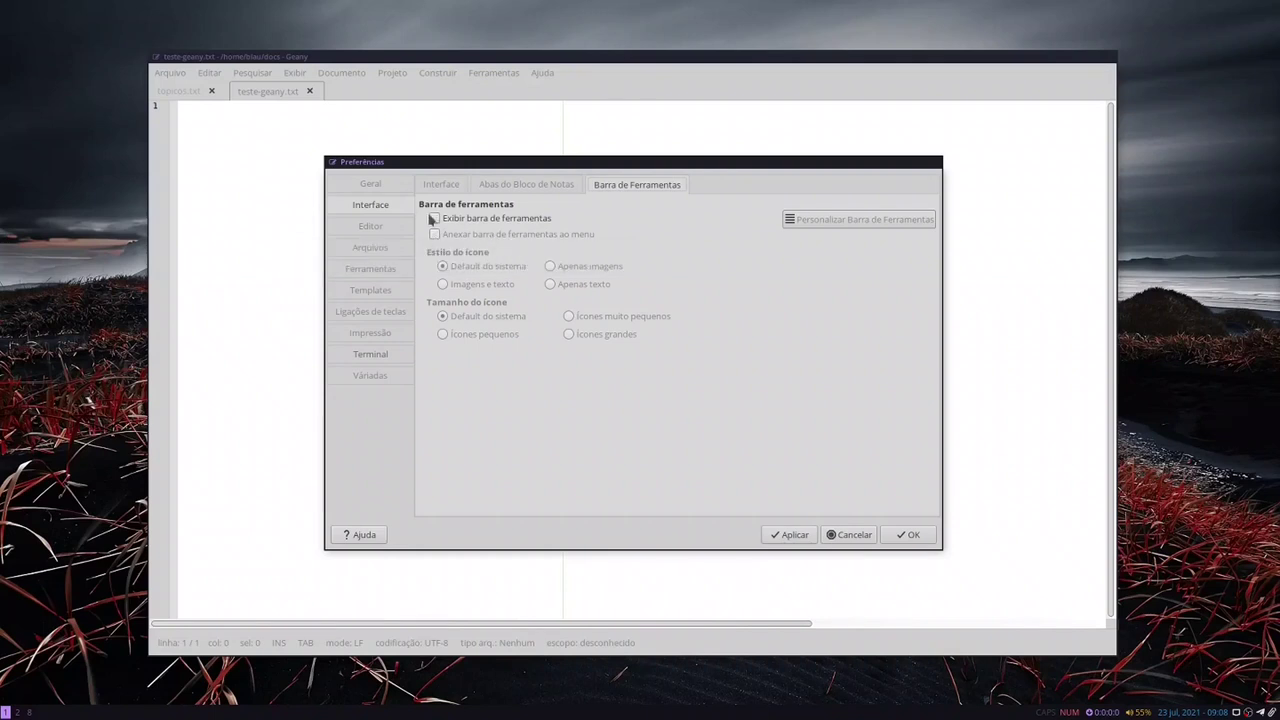
pyautogui.click(435, 218)
pyautogui.click(435, 234)
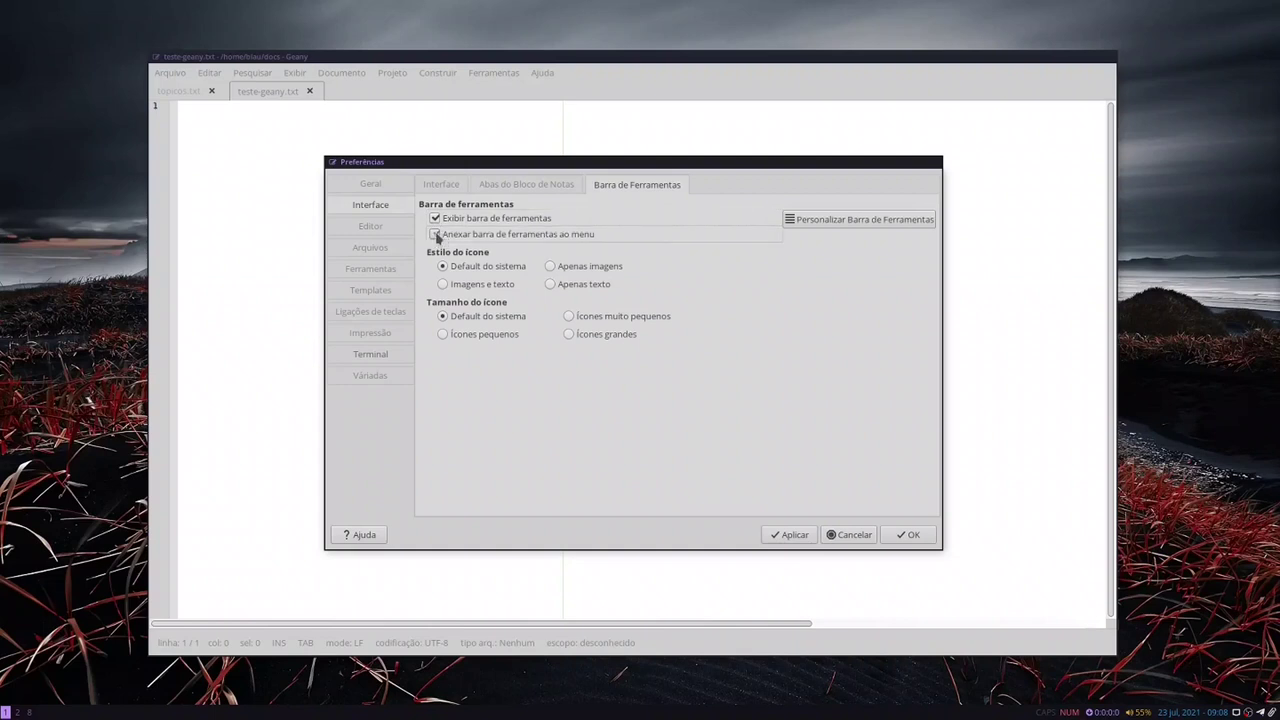
pyautogui.click(800, 540)
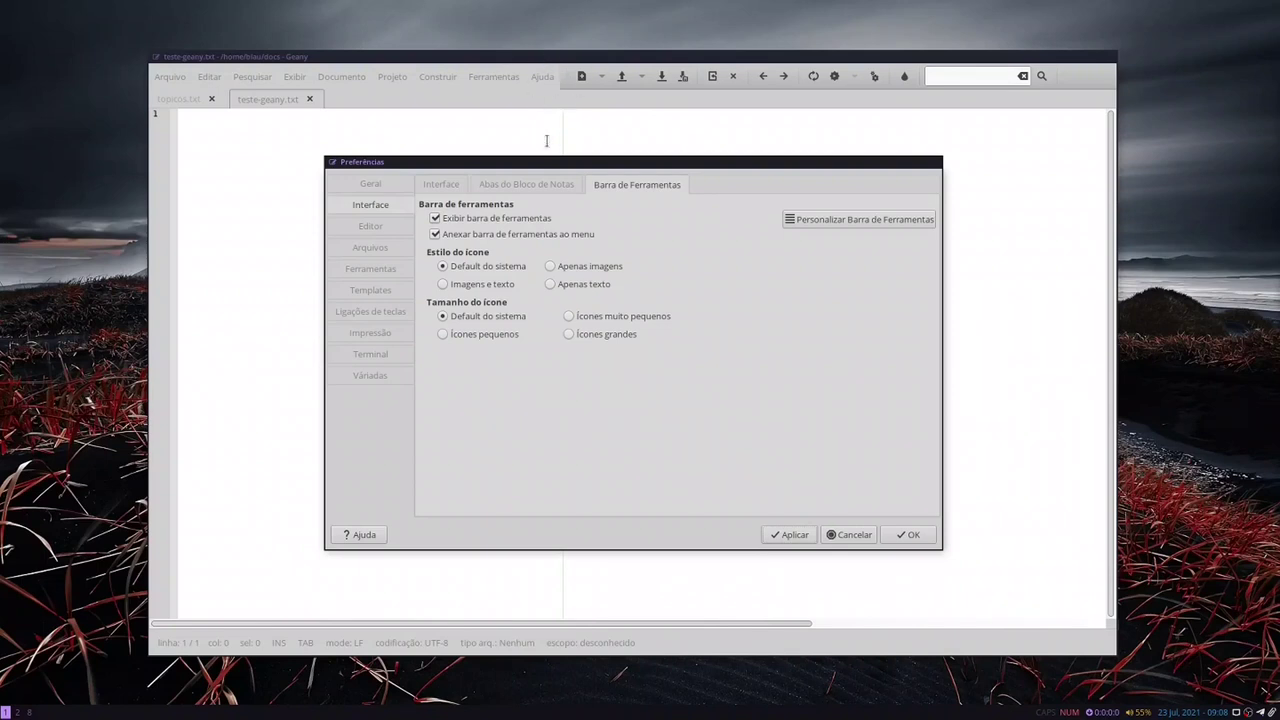
# Open the toolbar customization and remove Novo, Abrir and Salvar from the displayed items.
pyautogui.click(861, 221)
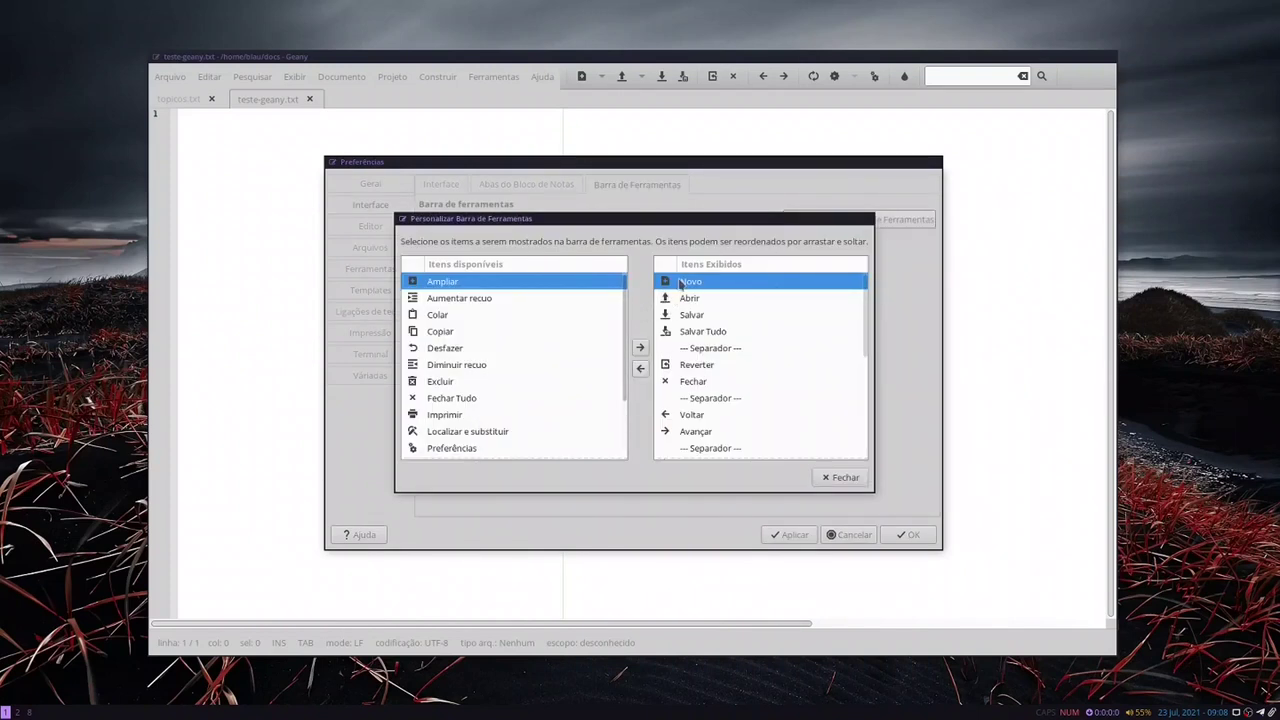
pyautogui.click(682, 332)
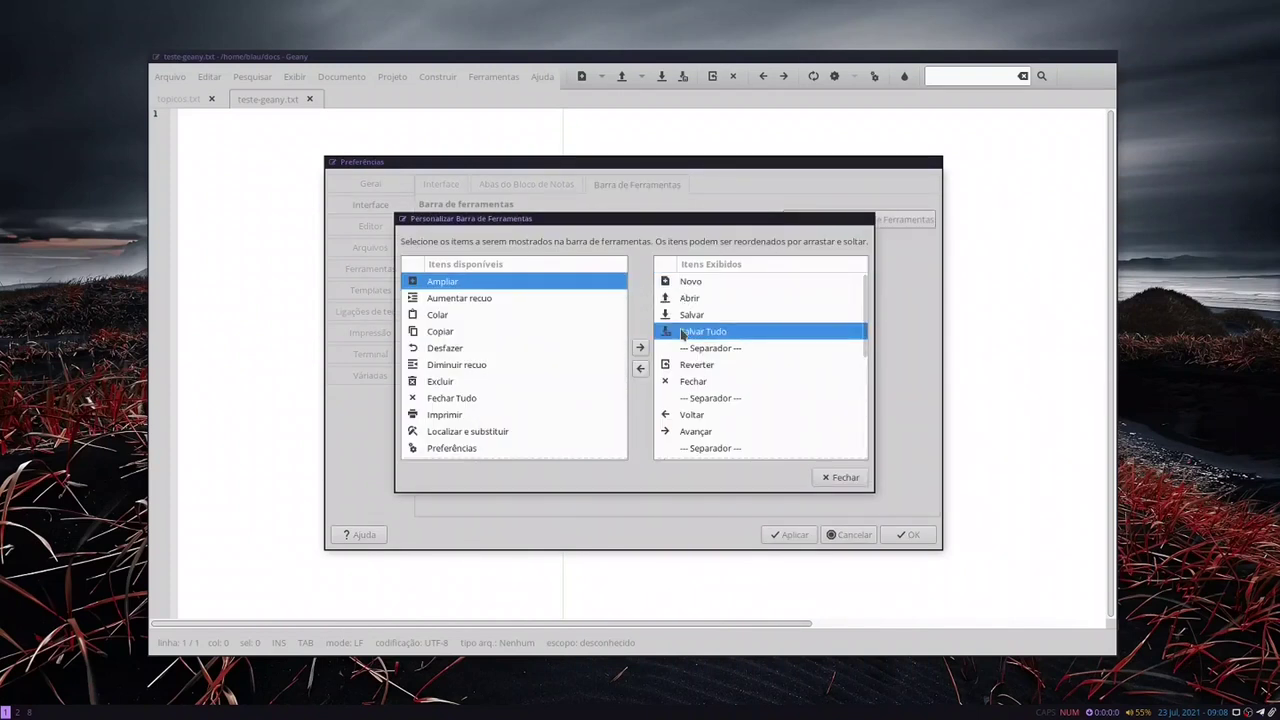
pyautogui.click(680, 286)
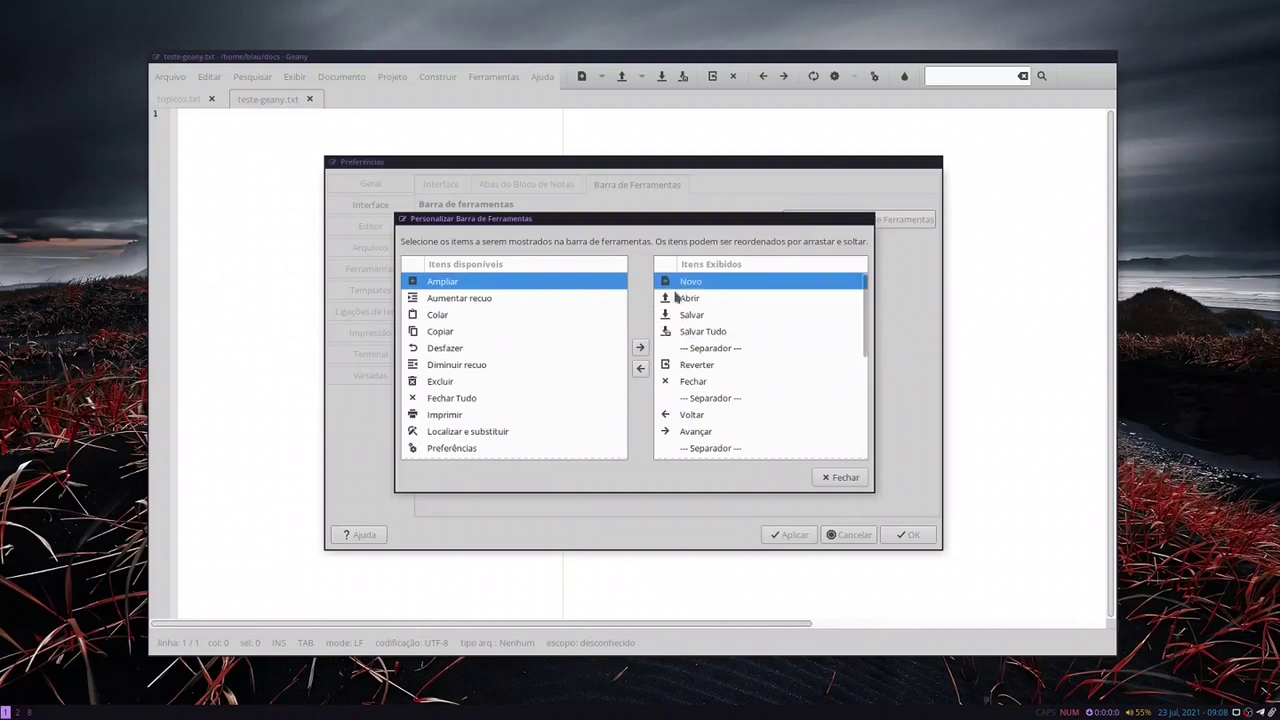
pyautogui.click(640, 369)
pyautogui.click(640, 369)
pyautogui.click(641, 372)
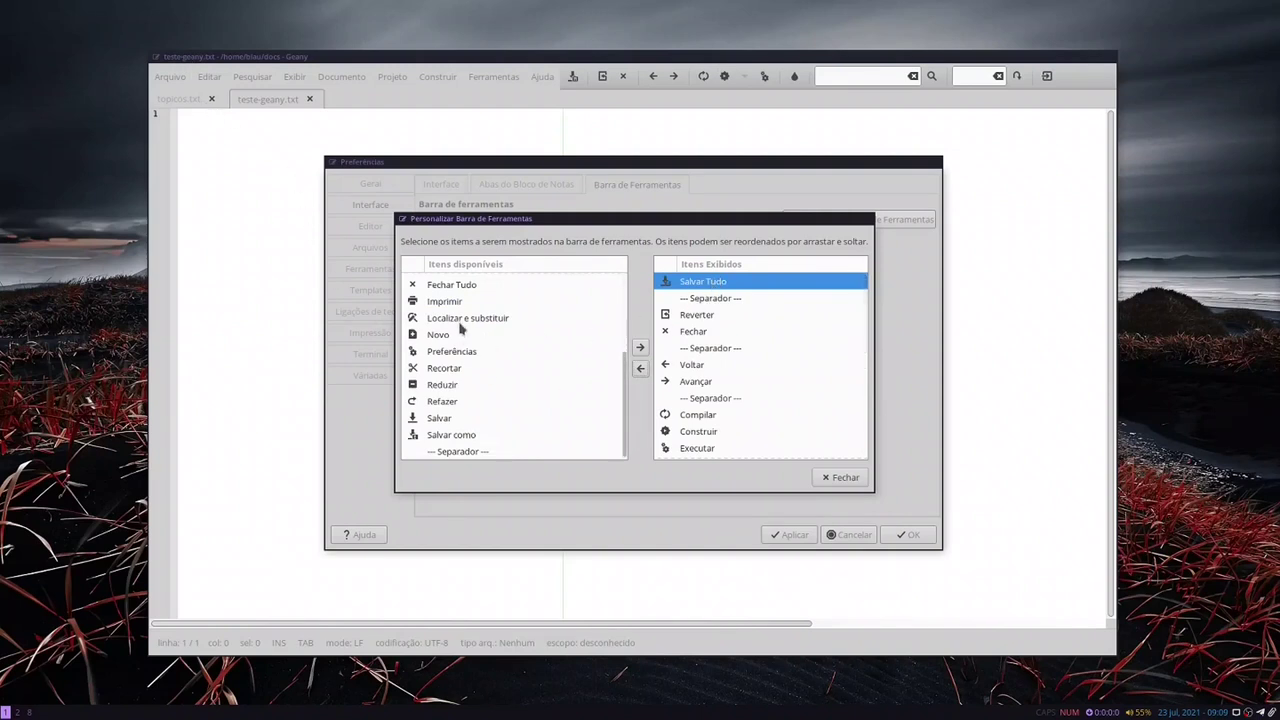
# Add Salvar como to the displayed toolbar items and place it directly after Salvar Tudo.
pyautogui.scroll(3, 461, 328)
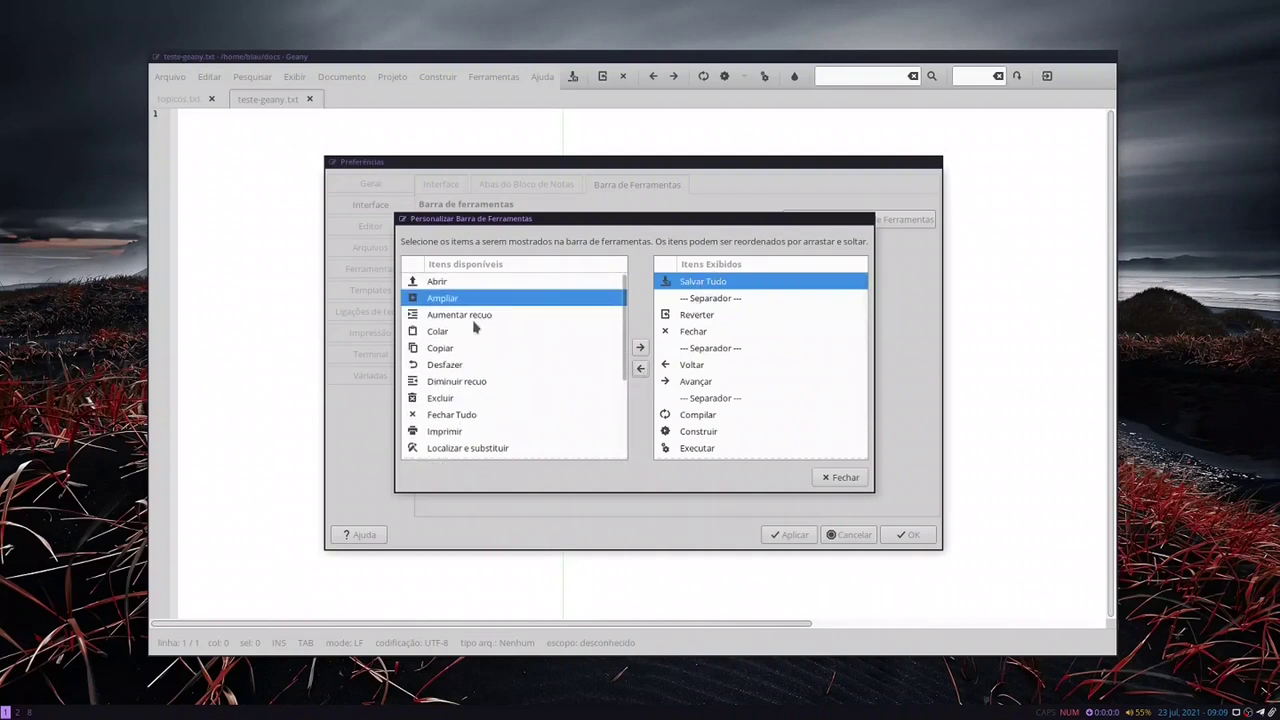
pyautogui.scroll(-3, 476, 328)
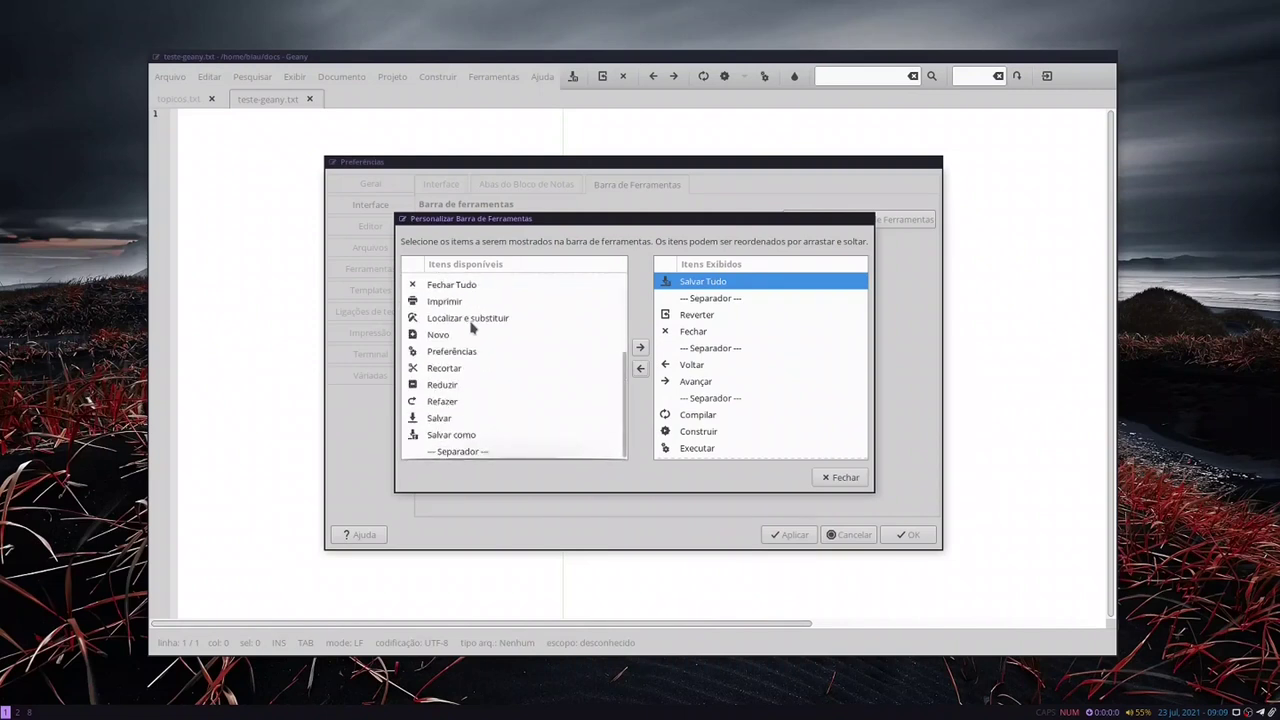
pyautogui.click(448, 437)
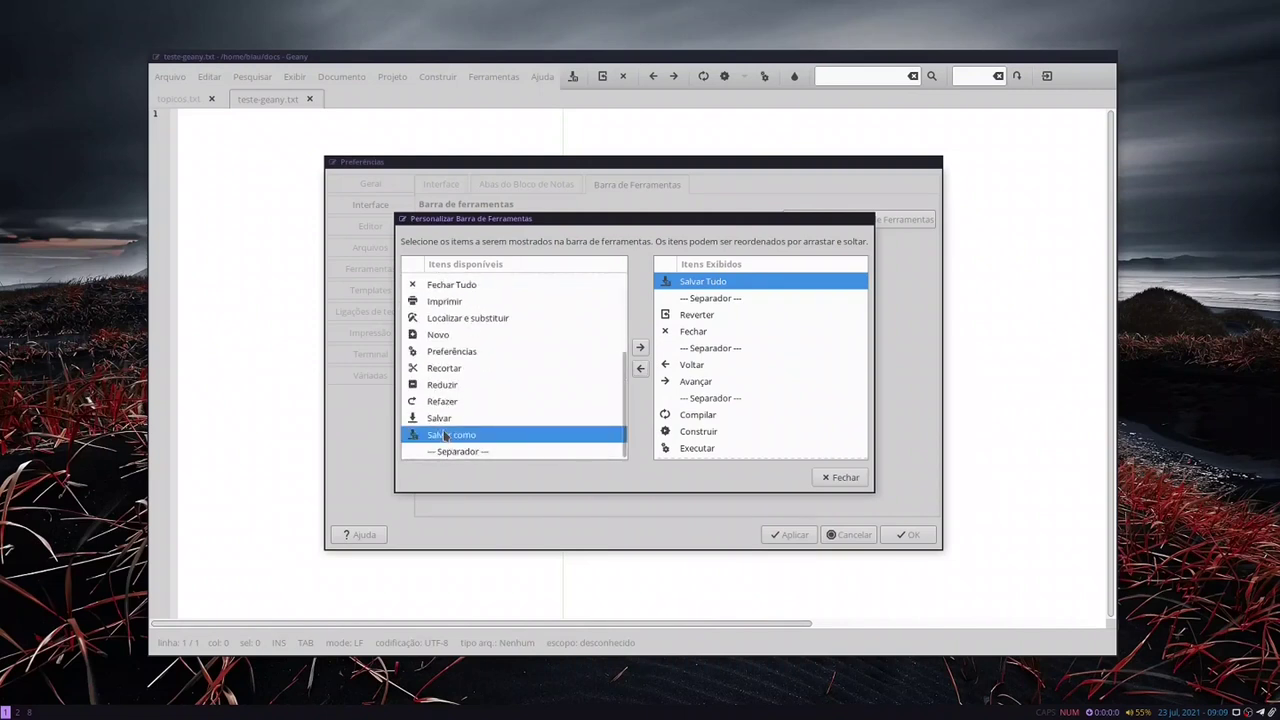
pyautogui.click(641, 348)
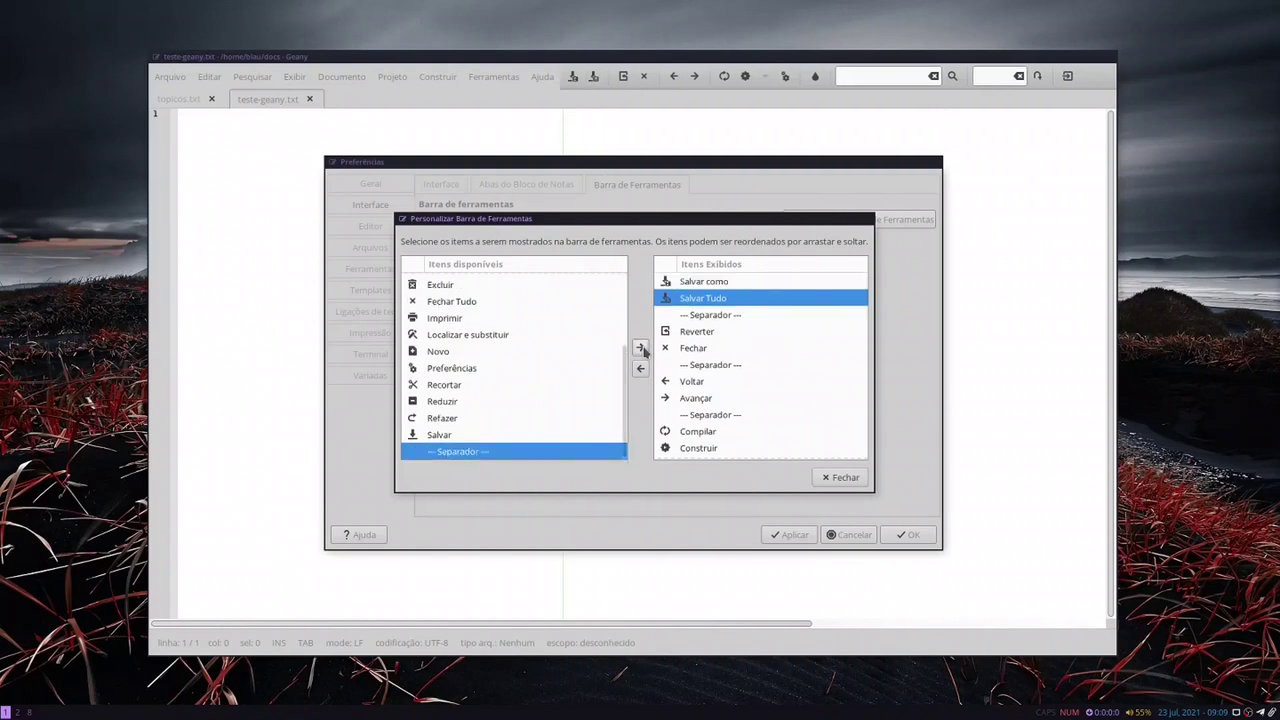
pyautogui.click(698, 285)
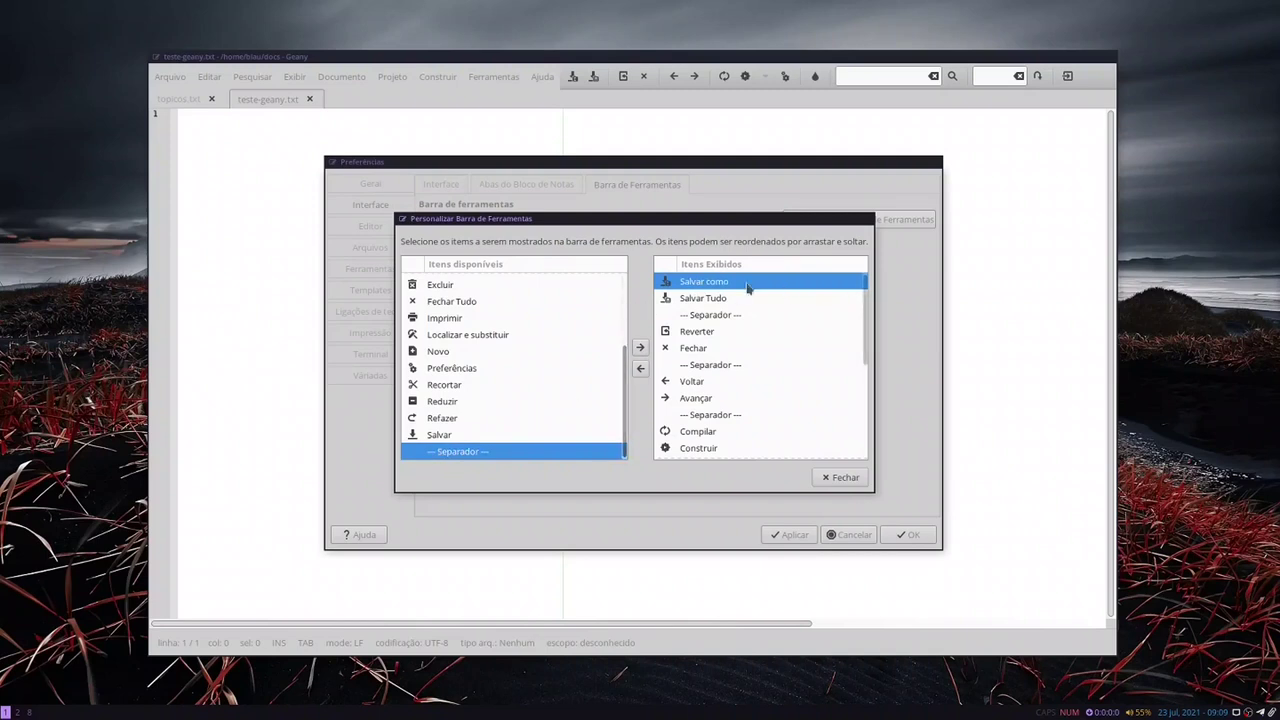
pyautogui.moveTo(686, 284); pyautogui.dragTo(705, 306)
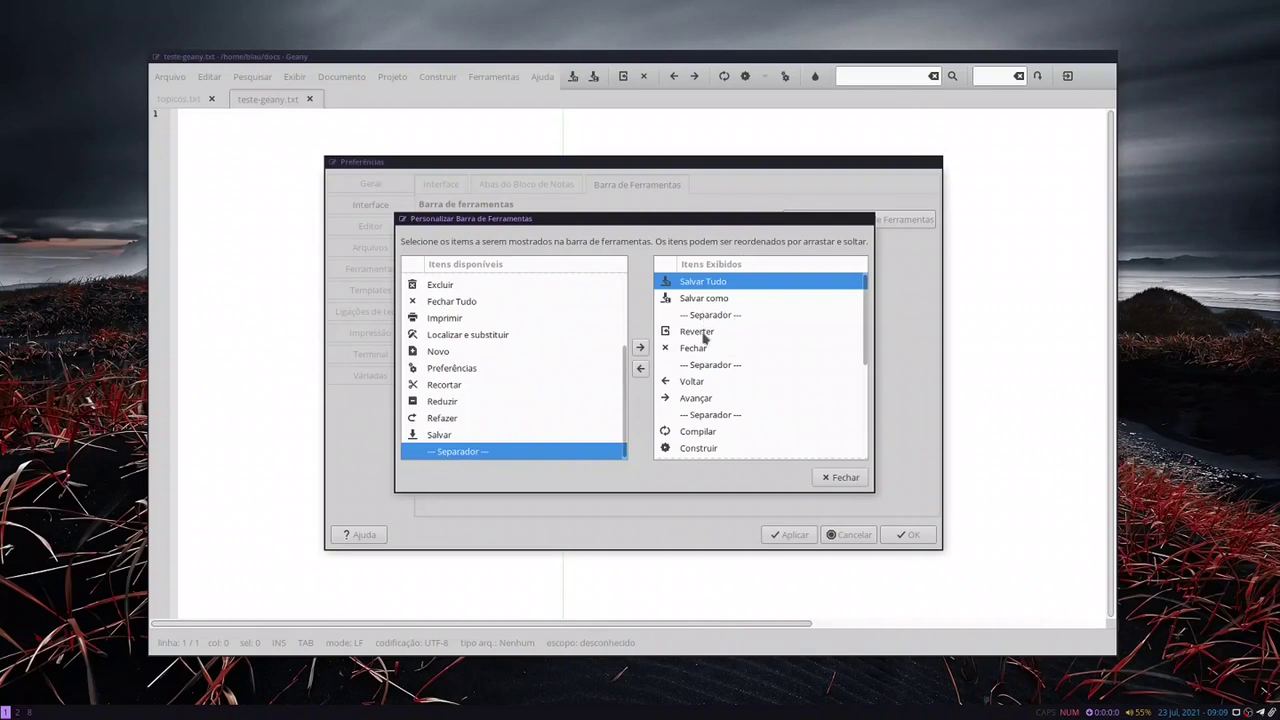
# Remove Reverter, Fechar, Voltar, Avançar and their two redundant separators from the displayed toolbar items.
pyautogui.moveTo(704, 339); pyautogui.dragTo(440, 338)
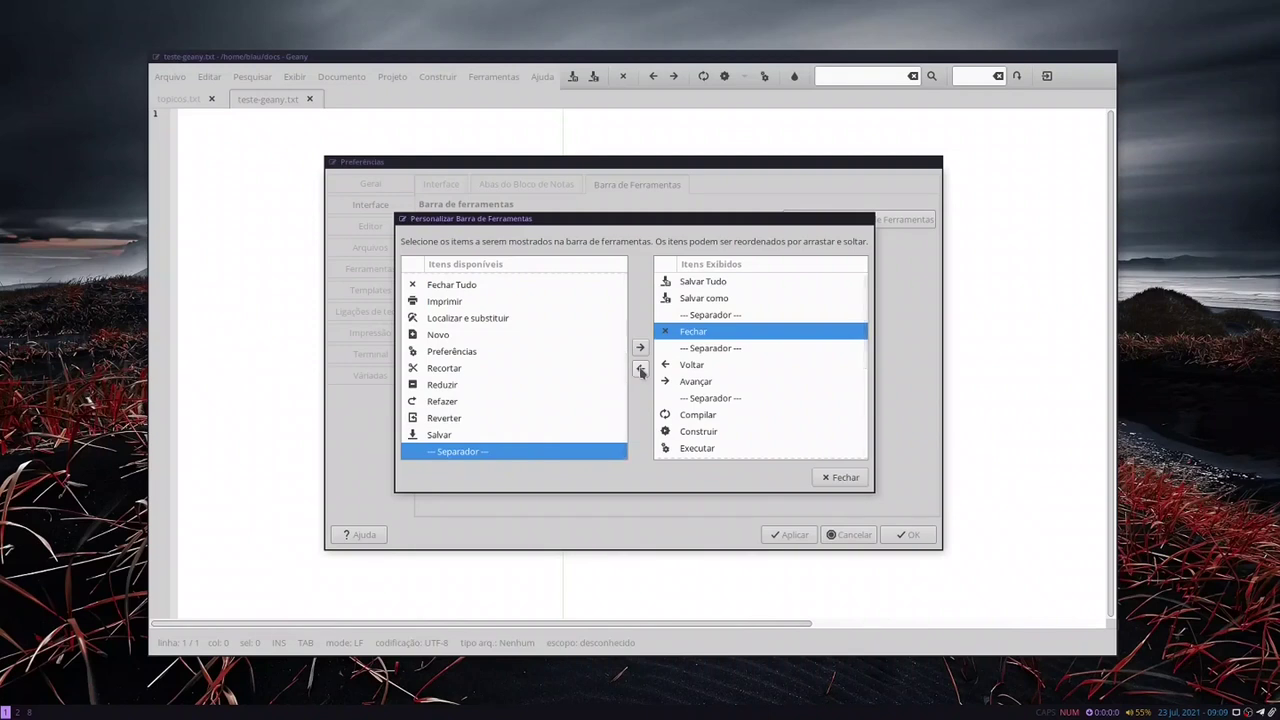
pyautogui.click(641, 371)
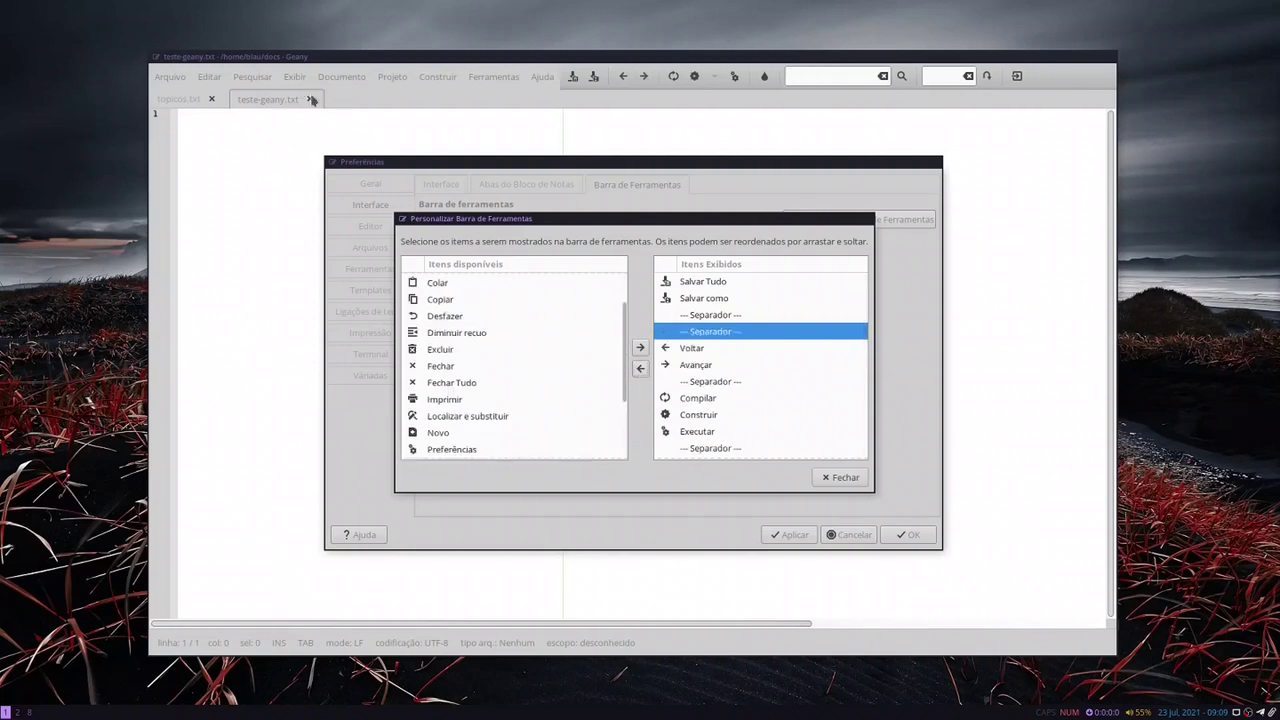
pyautogui.click(641, 370)
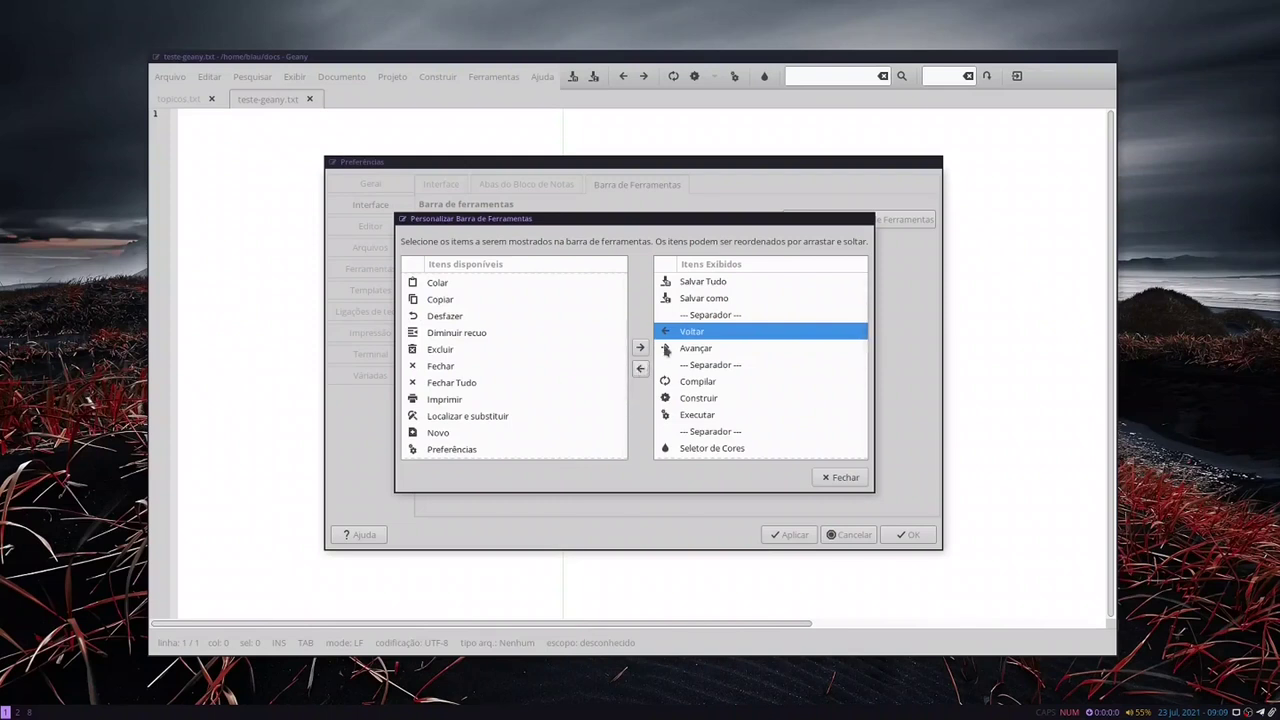
pyautogui.click(641, 370)
pyautogui.click(641, 370)
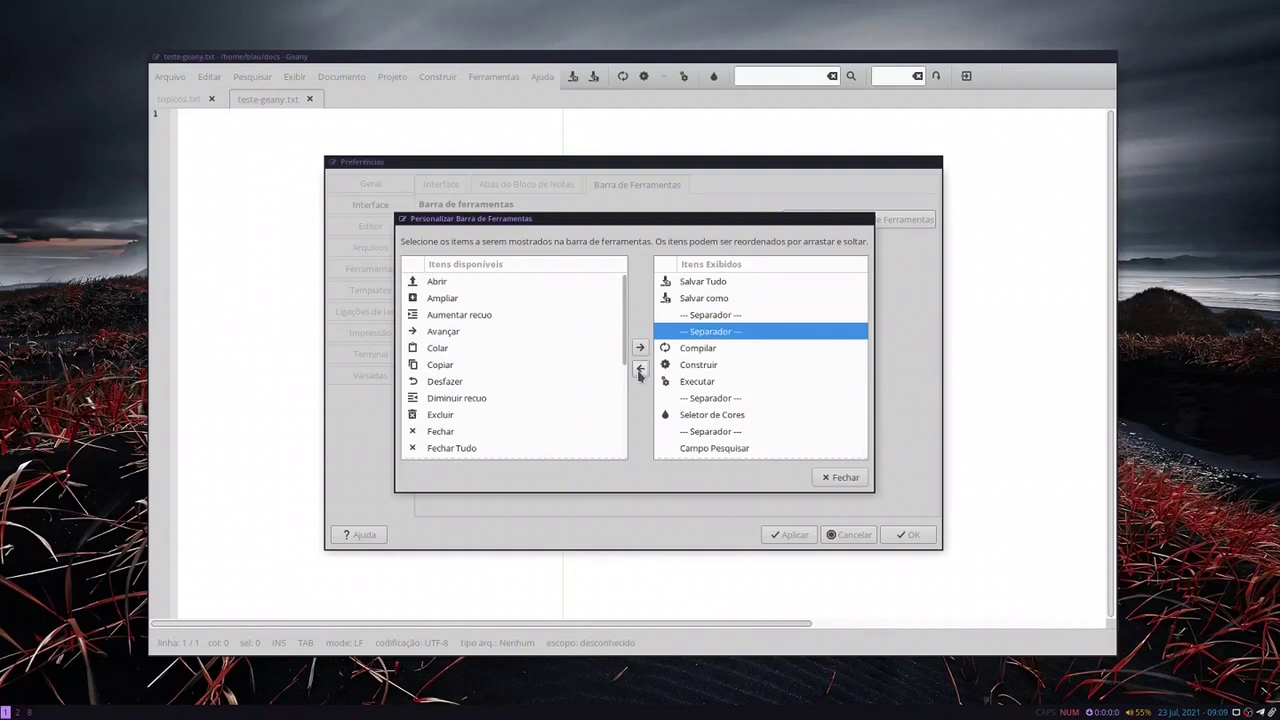
pyautogui.click(641, 370)
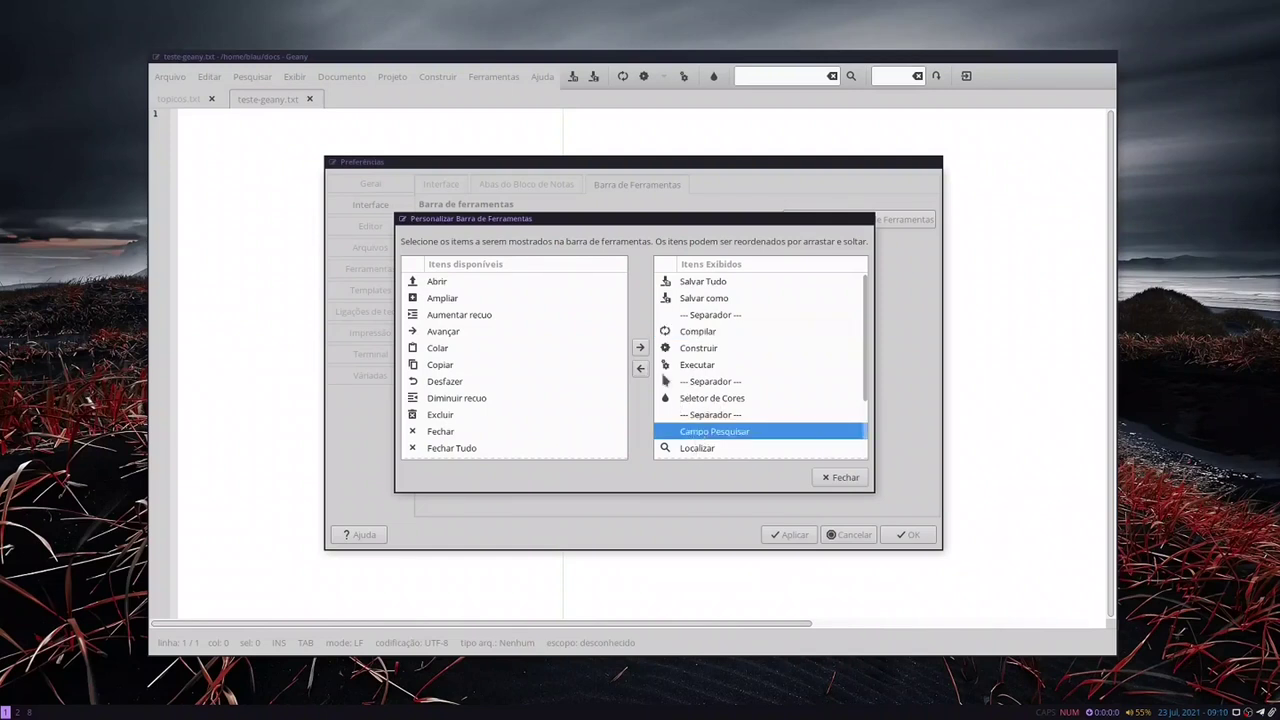
# Remove Campo Pesquisar, Localizar, Ir para Campo, Ir para and their two redundant separators from the displayed toolbar items.
pyautogui.click(641, 368)
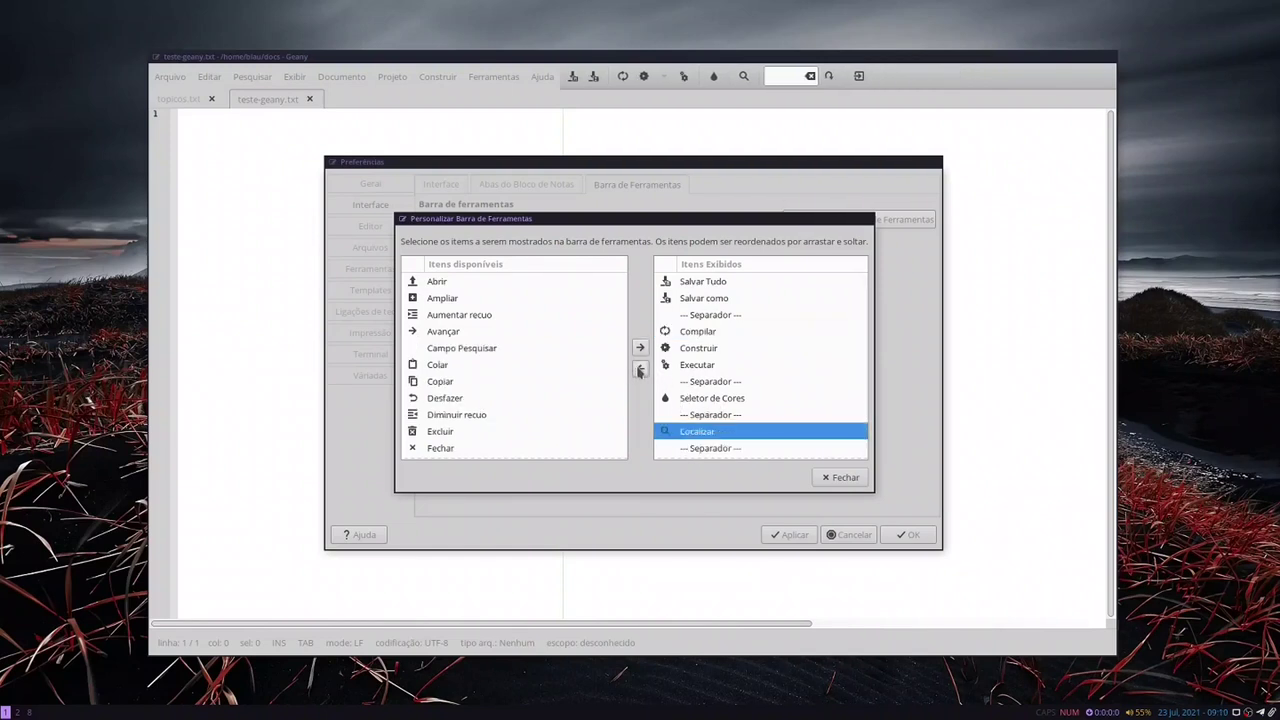
pyautogui.click(641, 370)
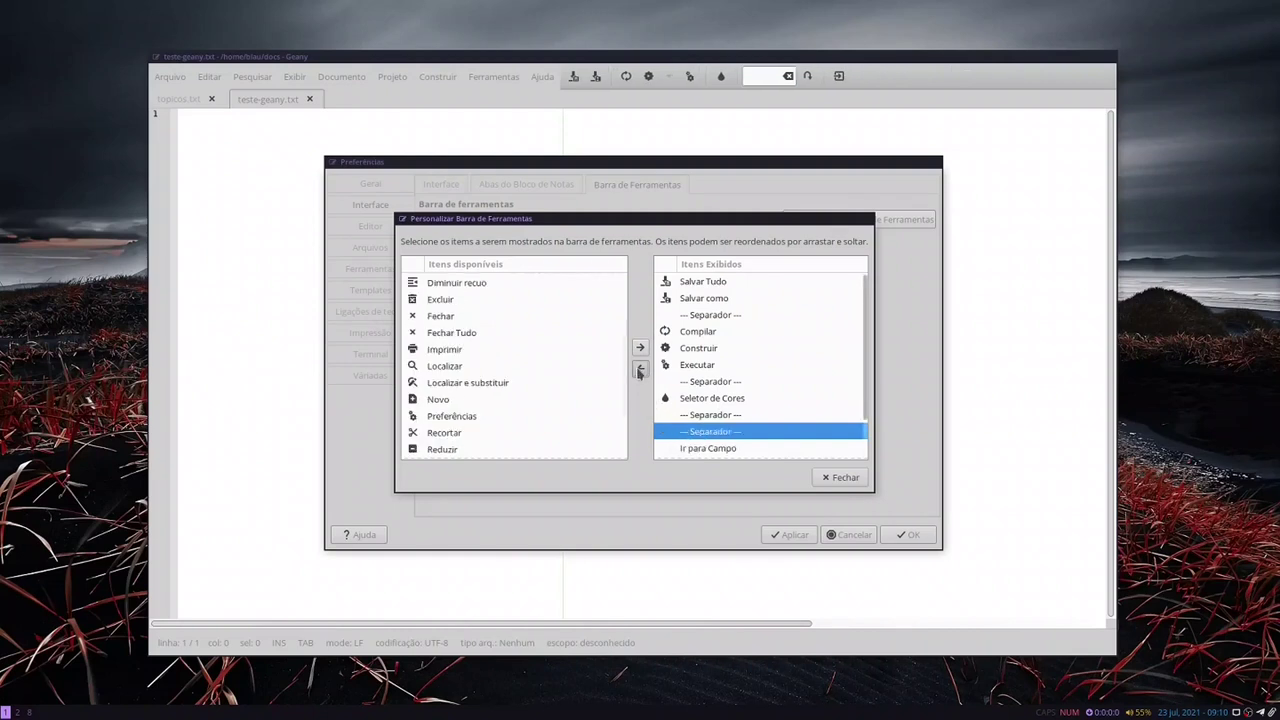
pyautogui.click(641, 370)
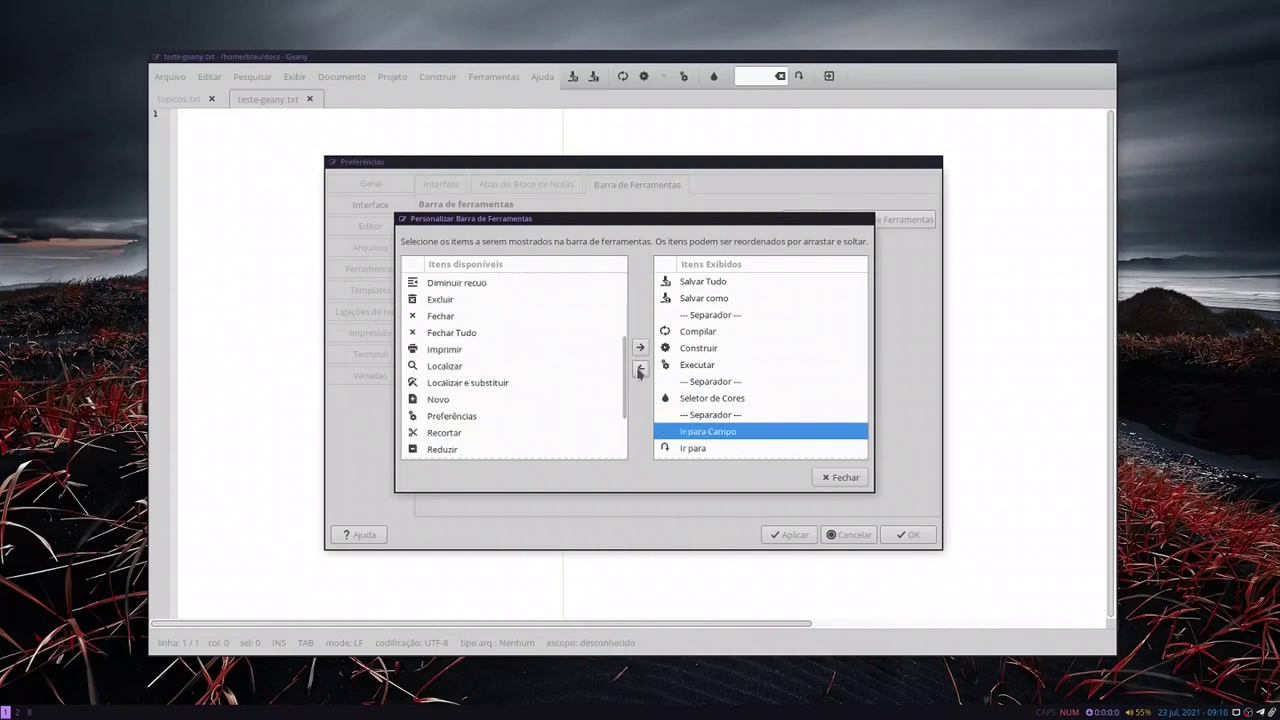
pyautogui.click(641, 370)
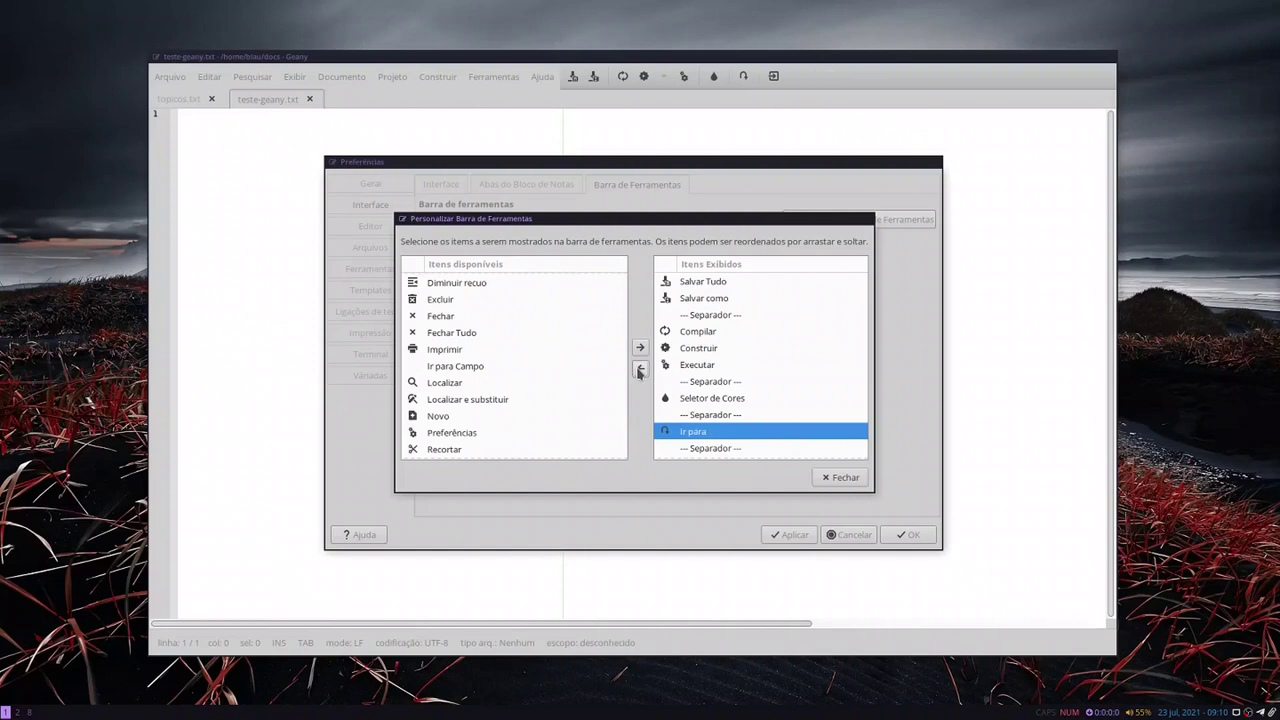
pyautogui.click(641, 370)
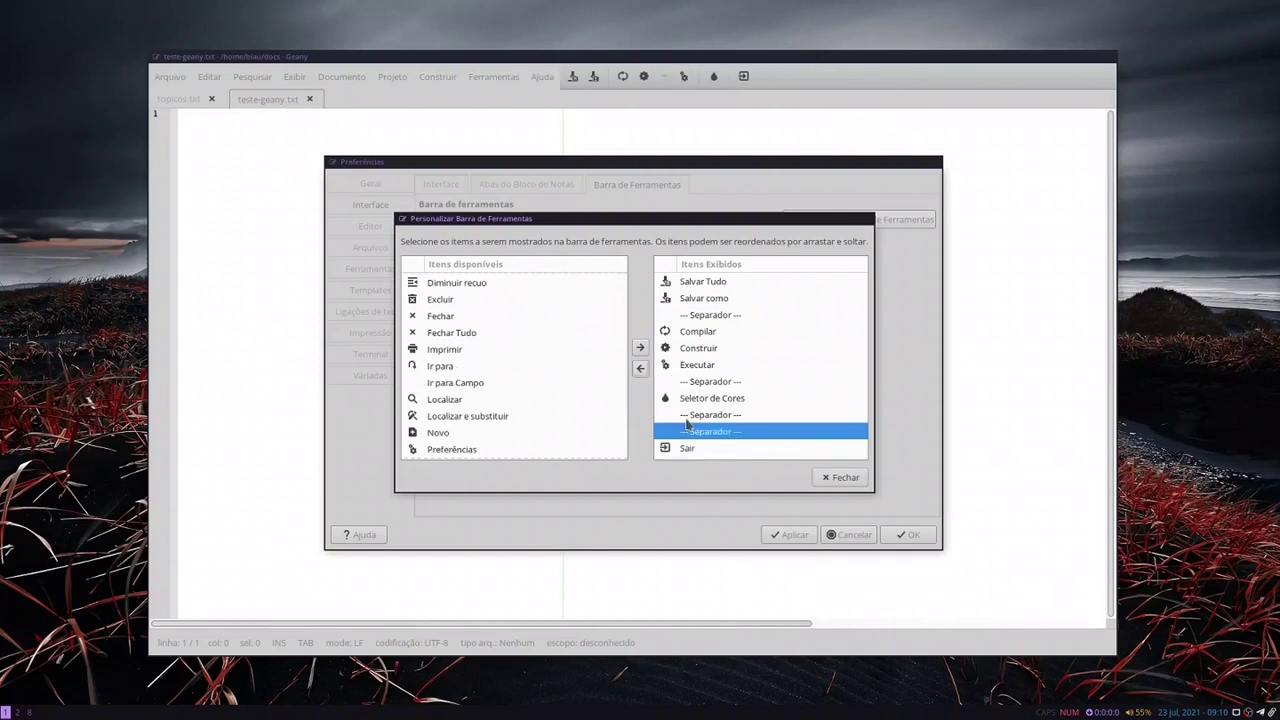
pyautogui.click(641, 369)
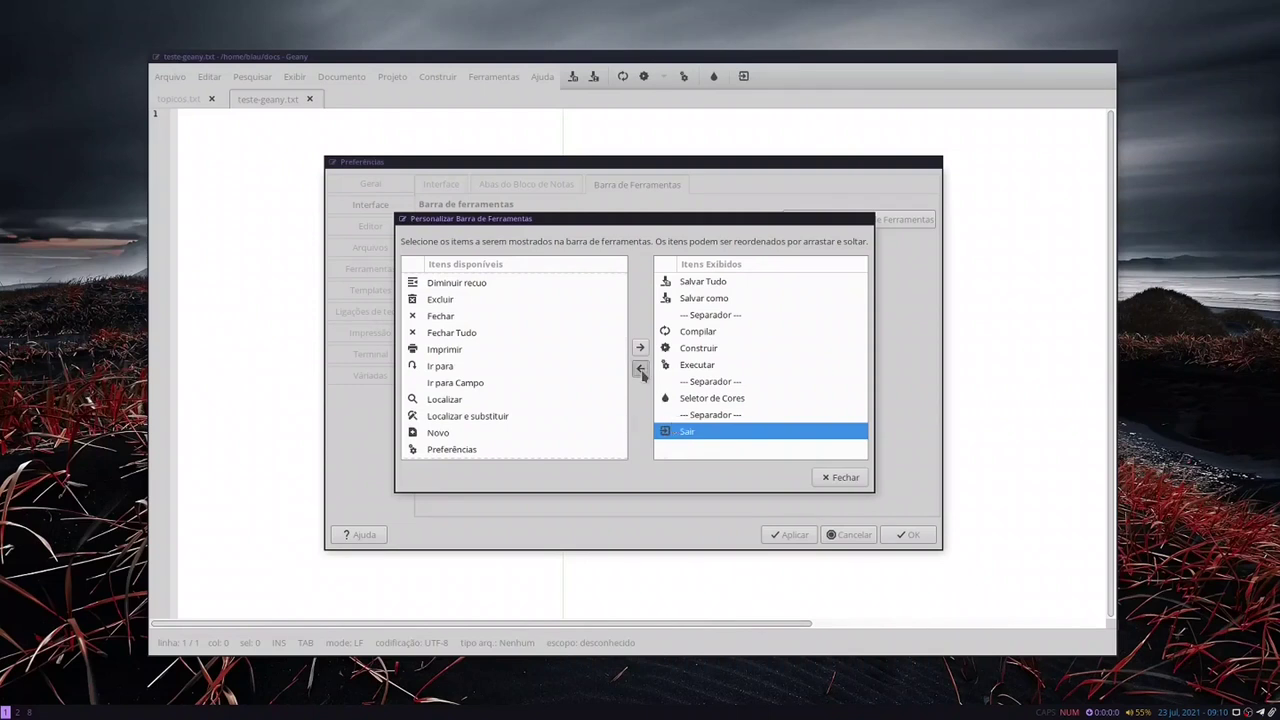
# Remove Sair and the separator before it from the displayed toolbar items.
pyautogui.click(641, 369)
pyautogui.click(641, 368)
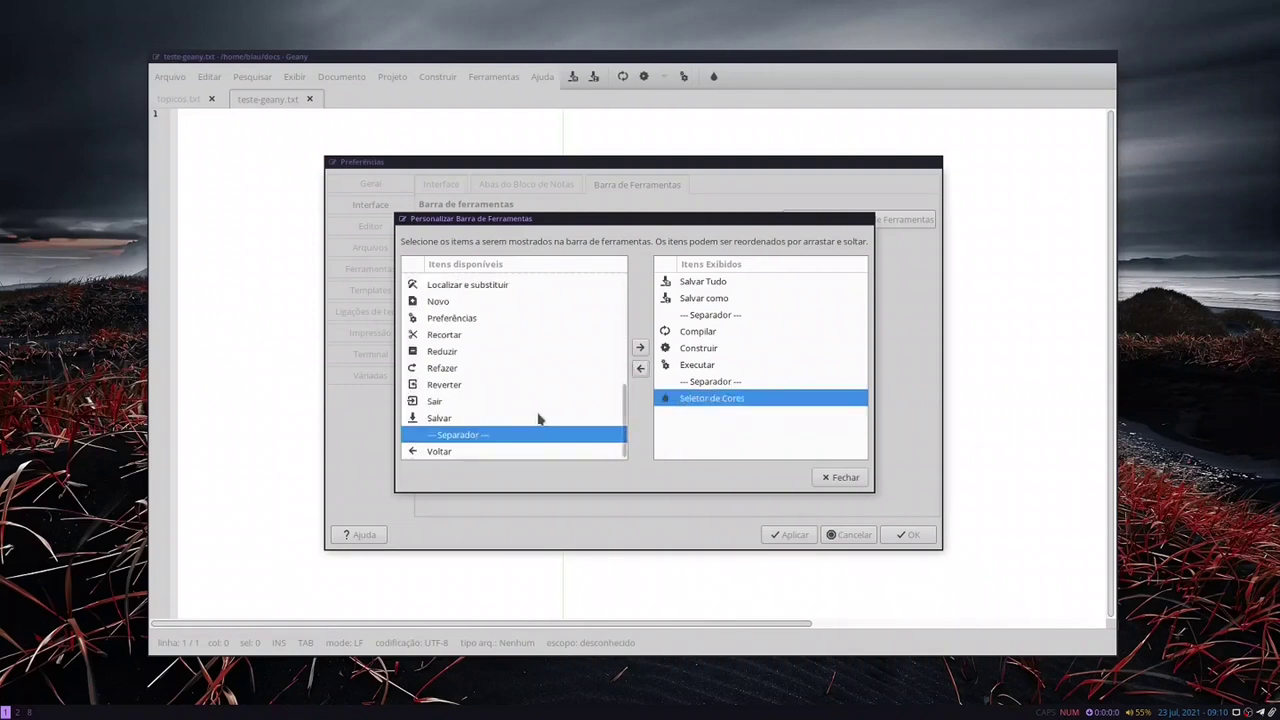
# Look through the whole list of available toolbar items for anything else worth adding.
pyautogui.scroll(2, 551, 385)
pyautogui.scroll(2, 551, 385)
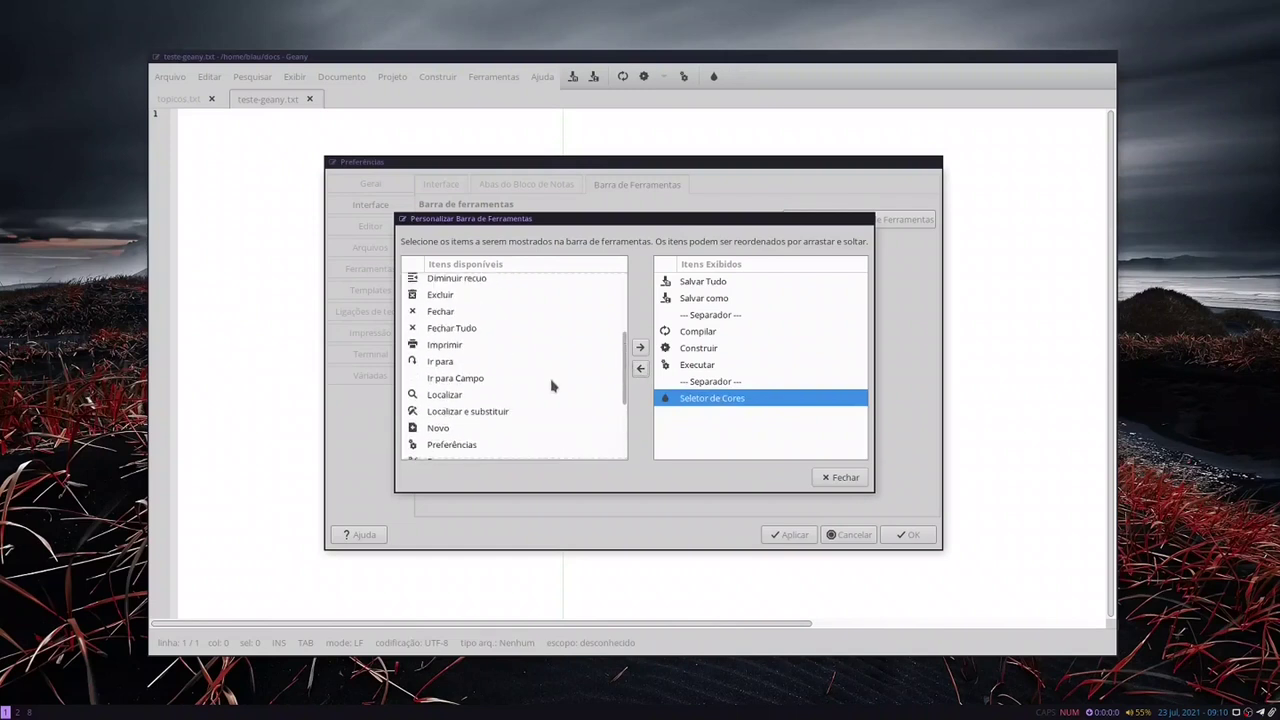
pyautogui.scroll(3, 551, 385)
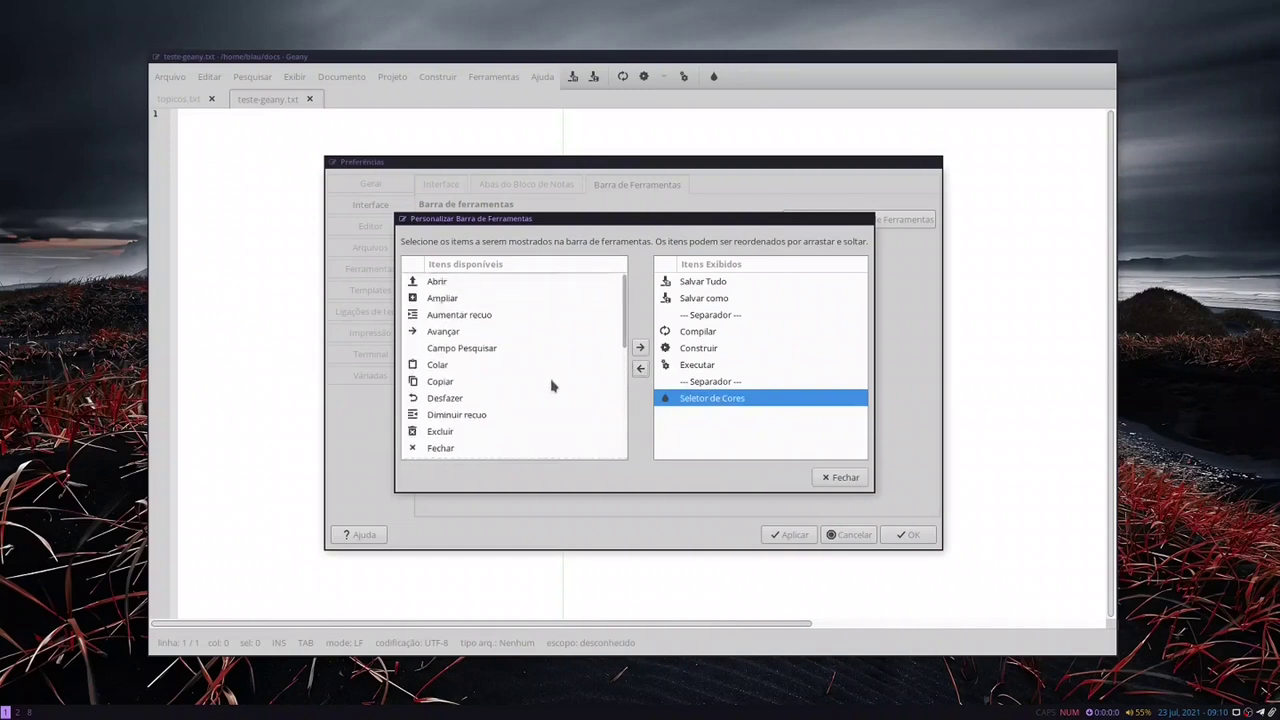
pyautogui.scroll(-1, 510, 313)
pyautogui.scroll(-1, 508, 316)
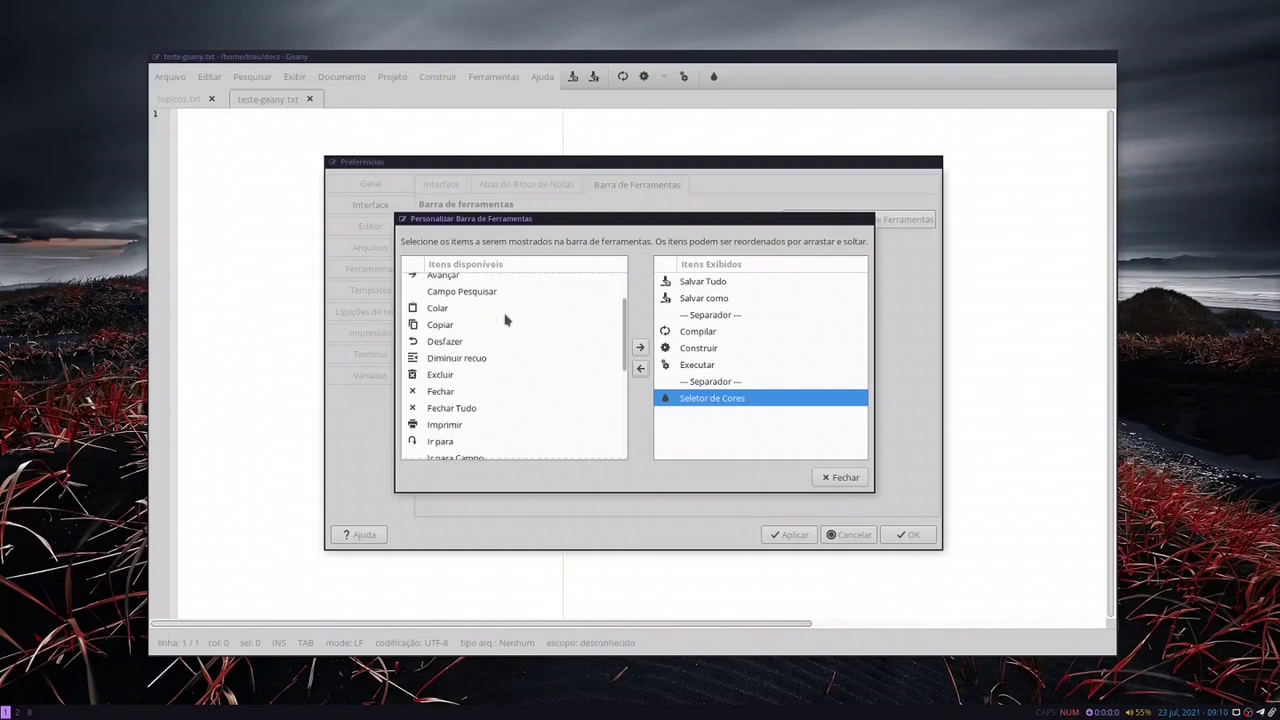
pyautogui.scroll(-6, 506, 318)
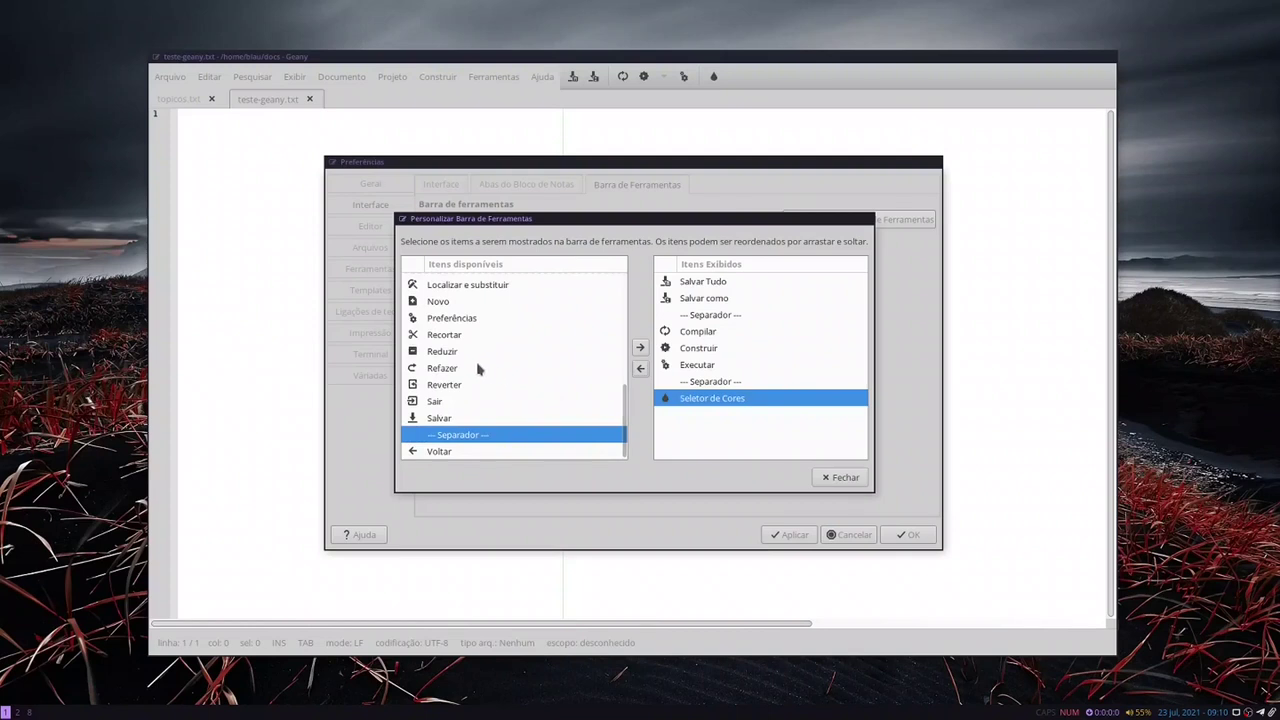
pyautogui.scroll(5, 480, 370)
pyautogui.scroll(4, 478, 370)
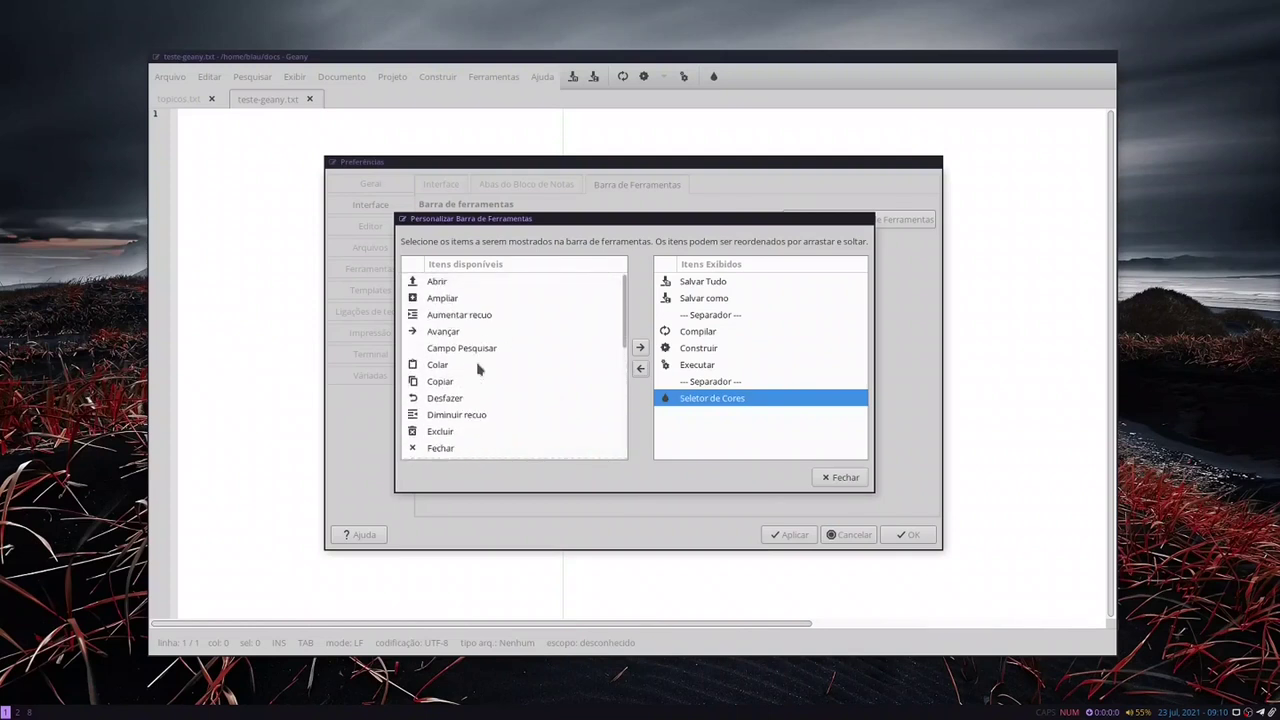
pyautogui.scroll(-5, 478, 370)
pyautogui.scroll(-2, 478, 370)
pyautogui.scroll(-2, 478, 370)
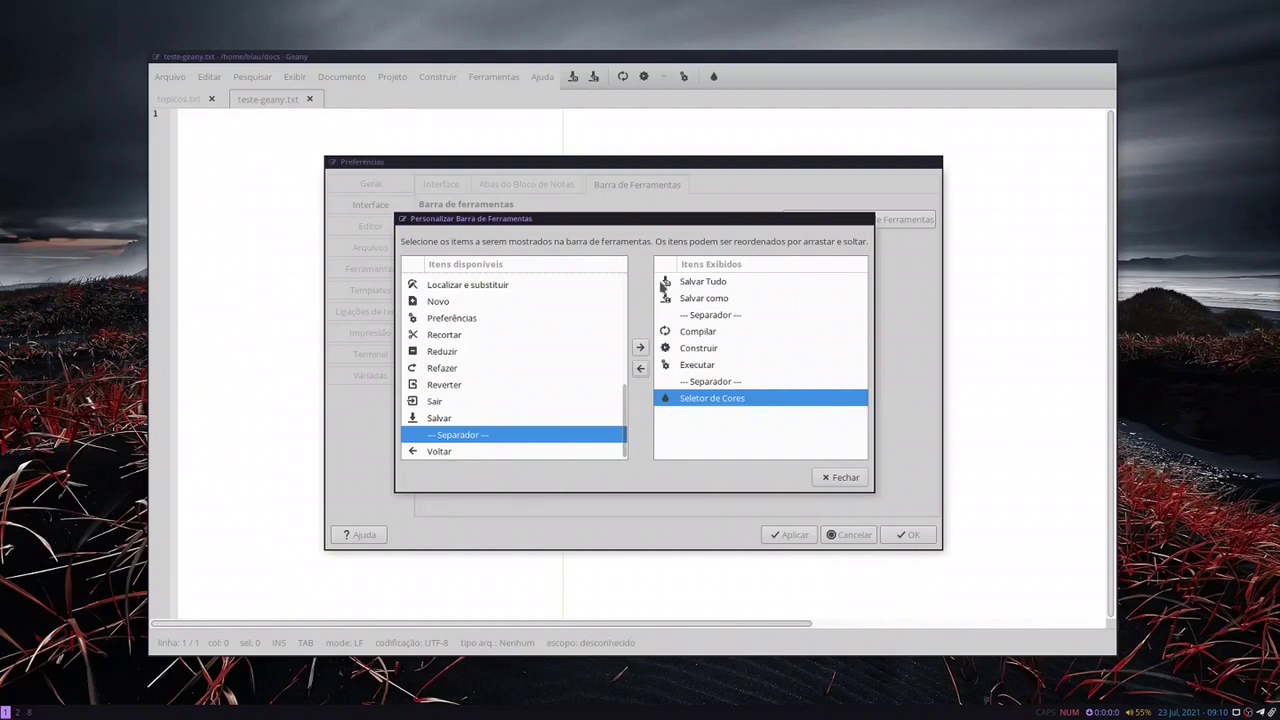
# Finish the toolbar customization and accept the preferences.
pyautogui.click(829, 477)
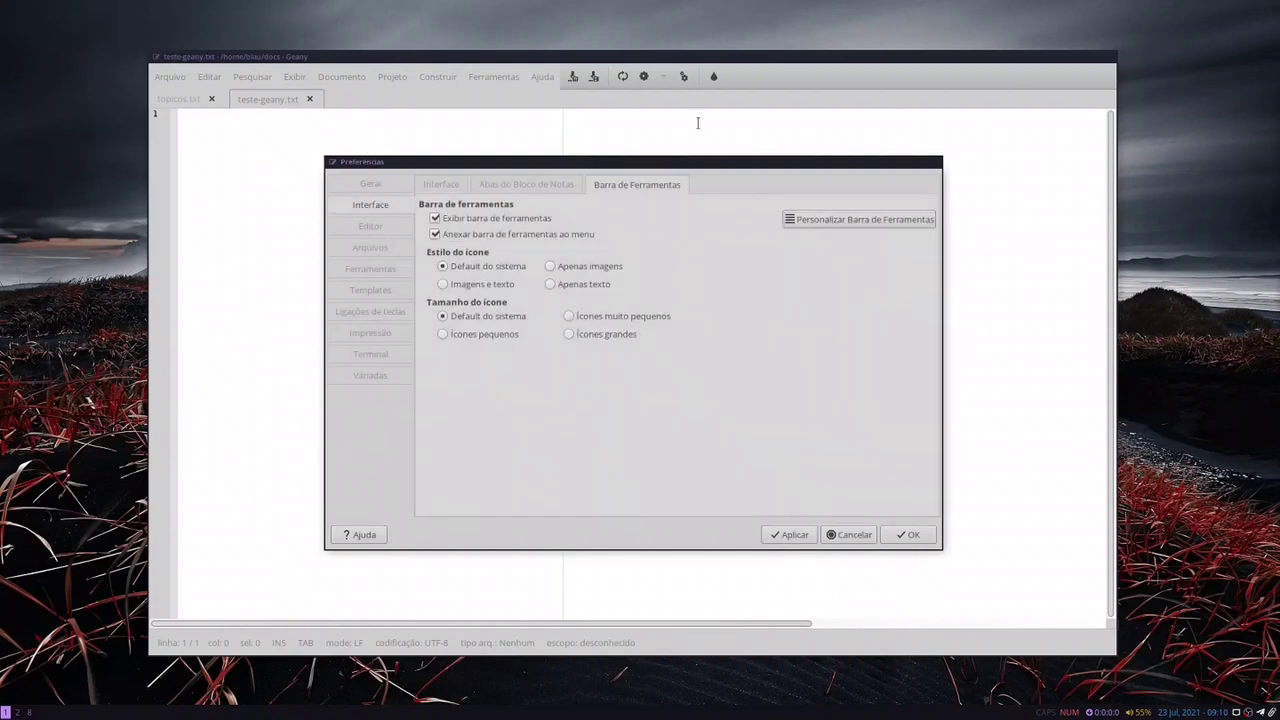
pyautogui.click(905, 534)
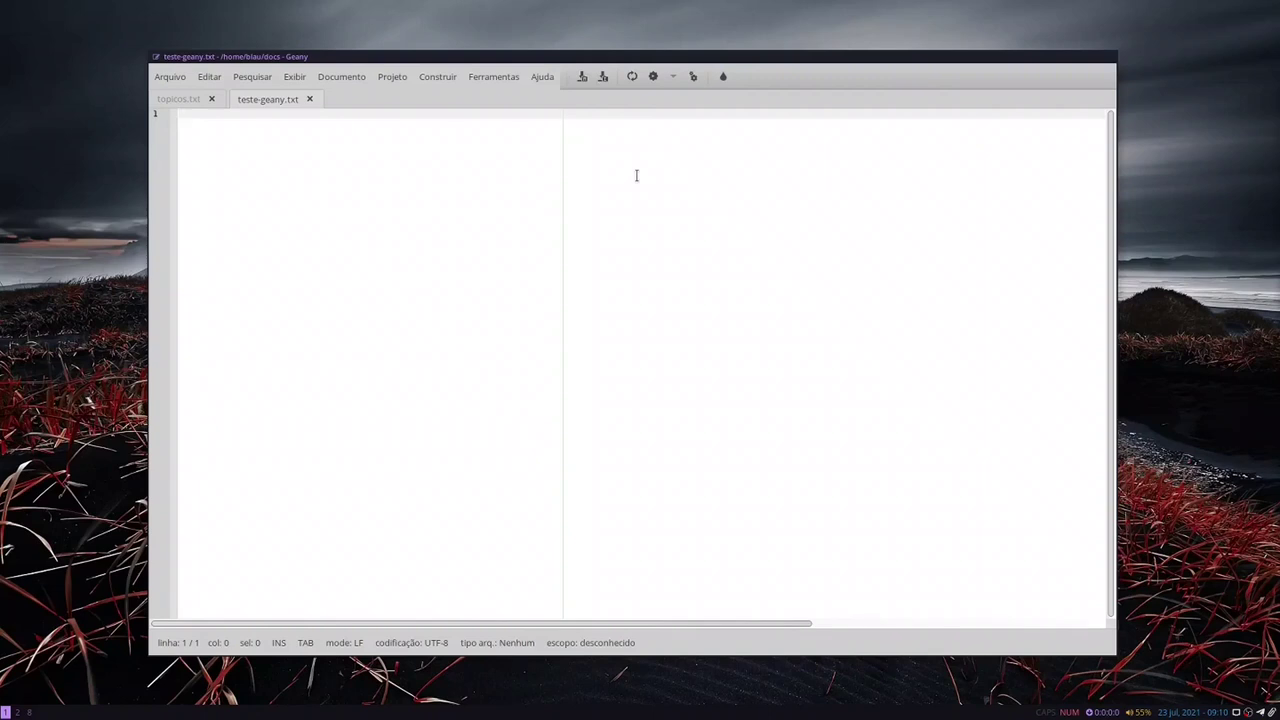
# Launch Personalizar visual, apply the Arc widget theme and close the appearance settings.
pyautogui.press('super+d')
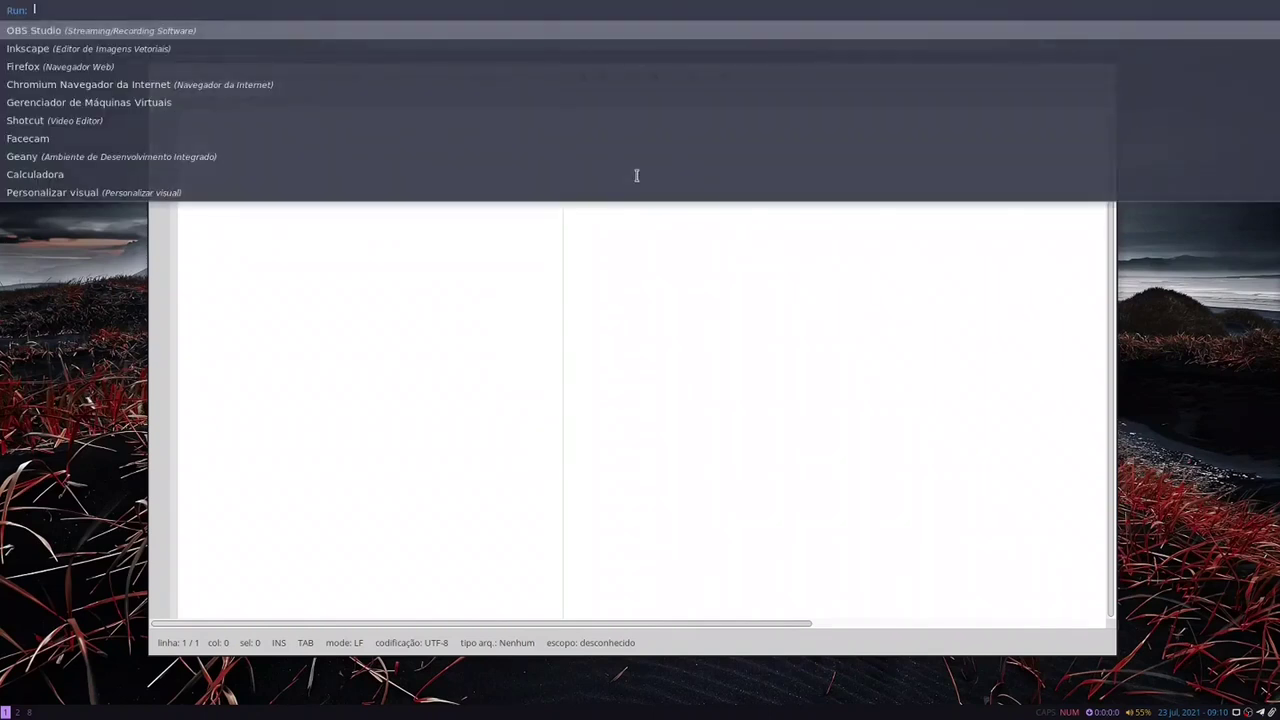
pyautogui.write('visu')
pyautogui.press('Down')
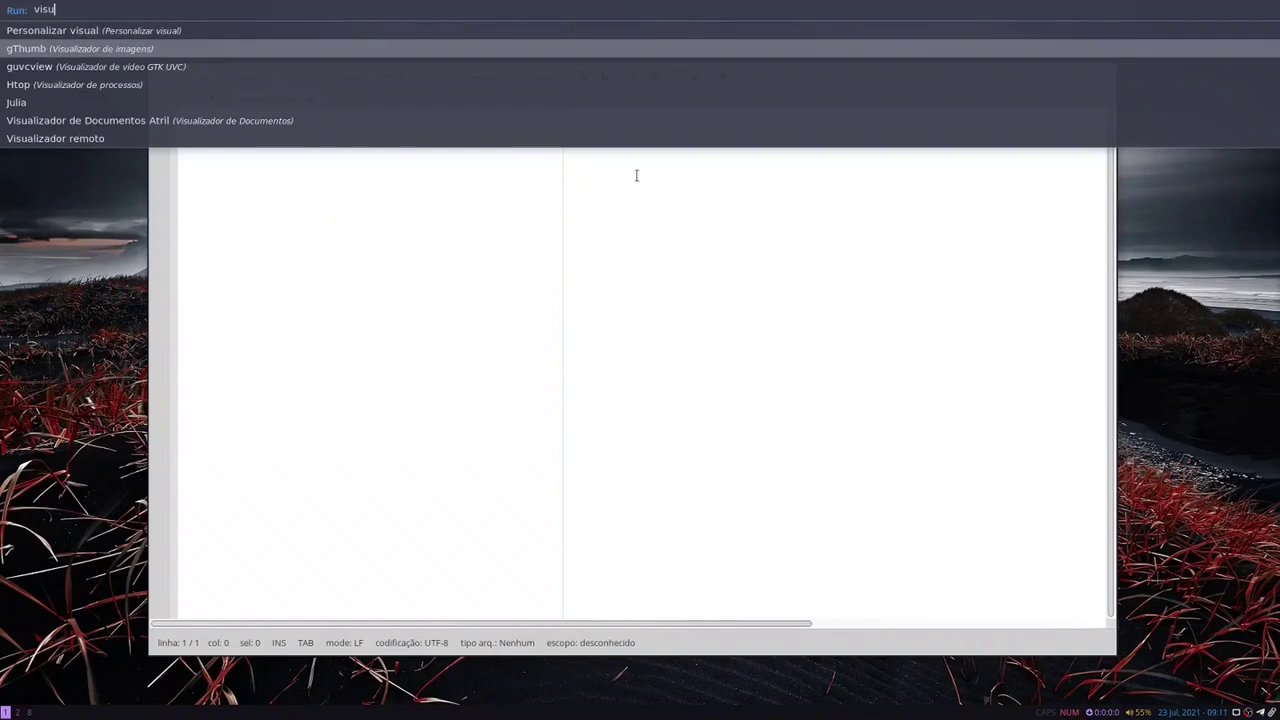
pyautogui.press('Up')
pyautogui.press('Return')
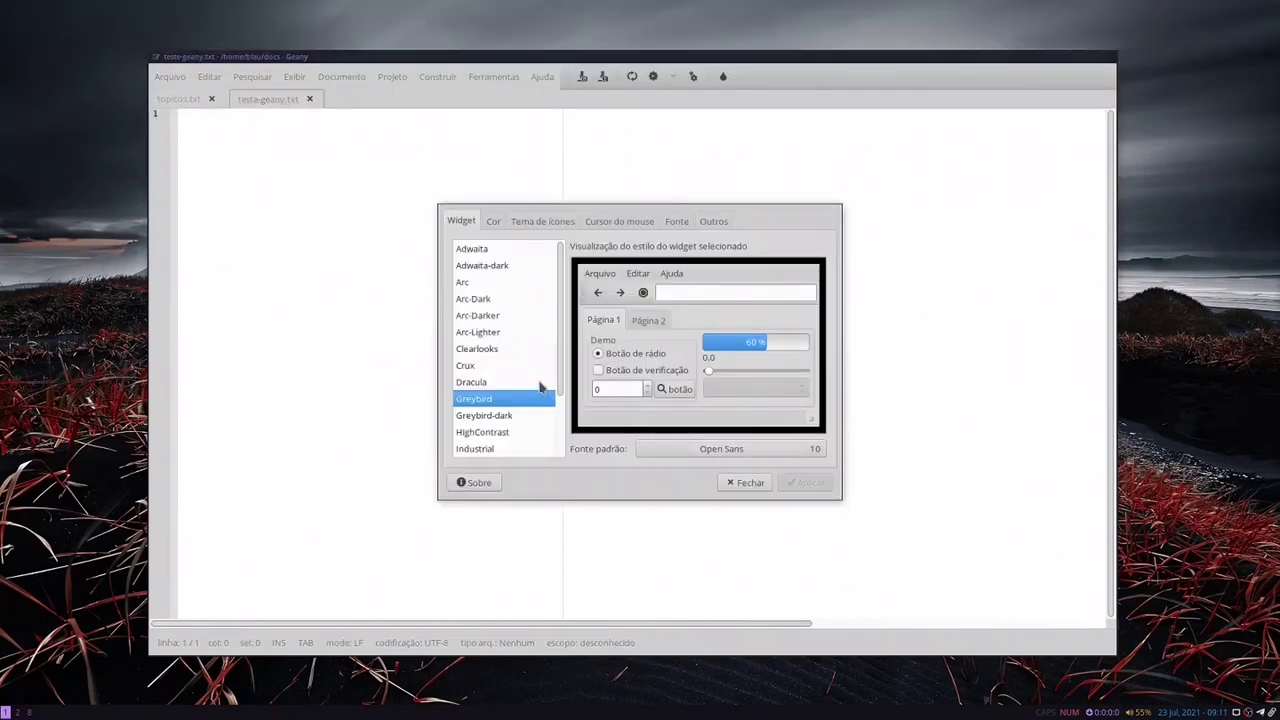
pyautogui.click(481, 285)
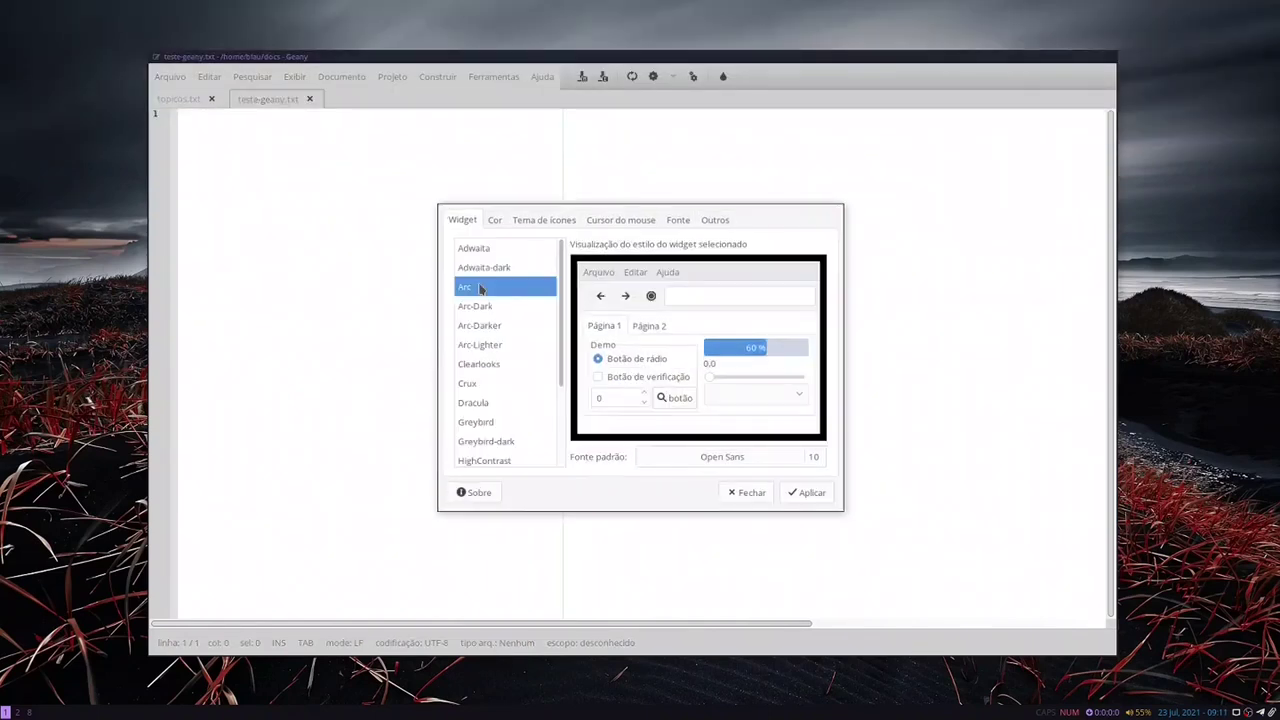
pyautogui.click(793, 492)
pyautogui.click(738, 492)
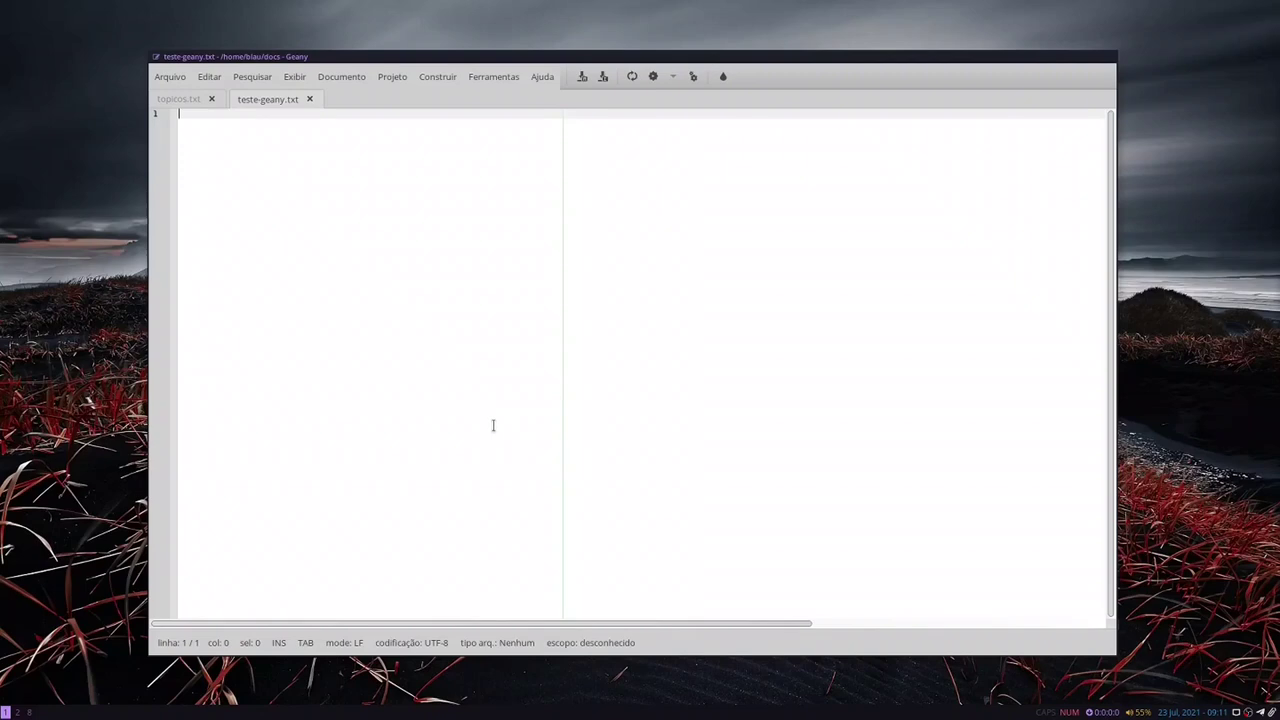
# Quit and relaunch Geany, and switch its window from tiled to floating.
pyautogui.hotkey('ctrl', 'q')
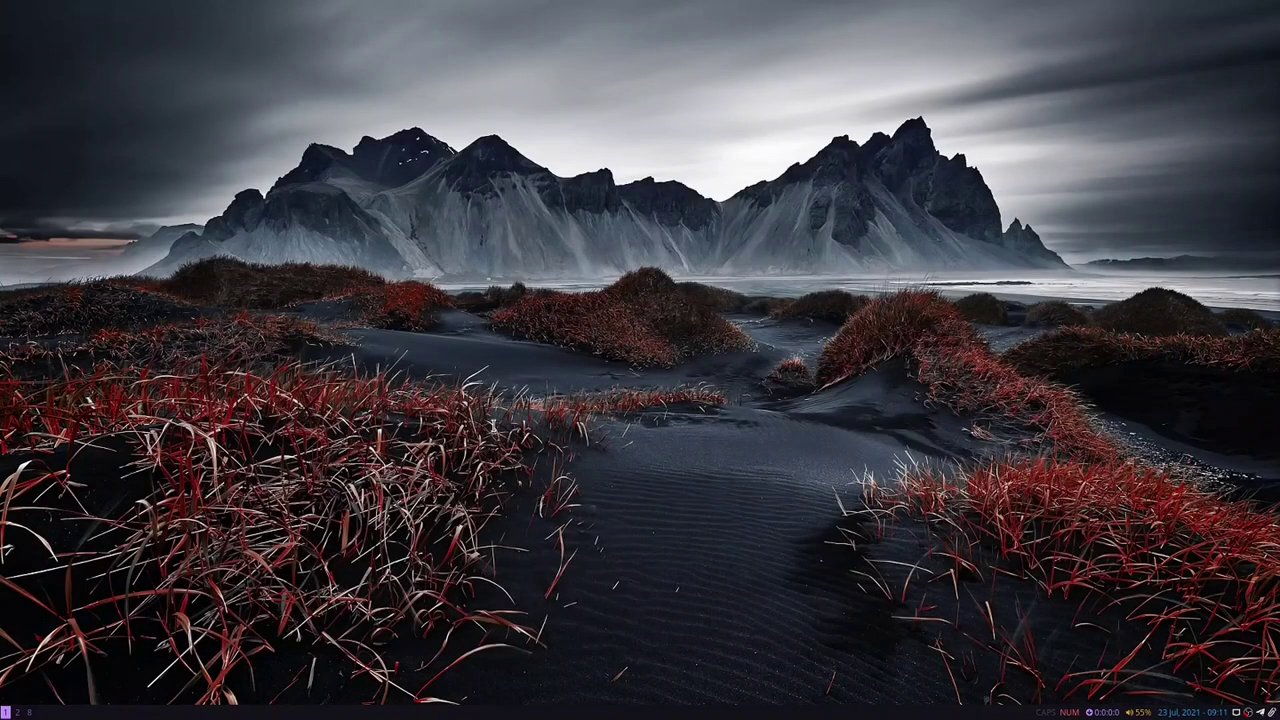
pyautogui.press('super+d')
pyautogui.write('gean')
pyautogui.press('Return')
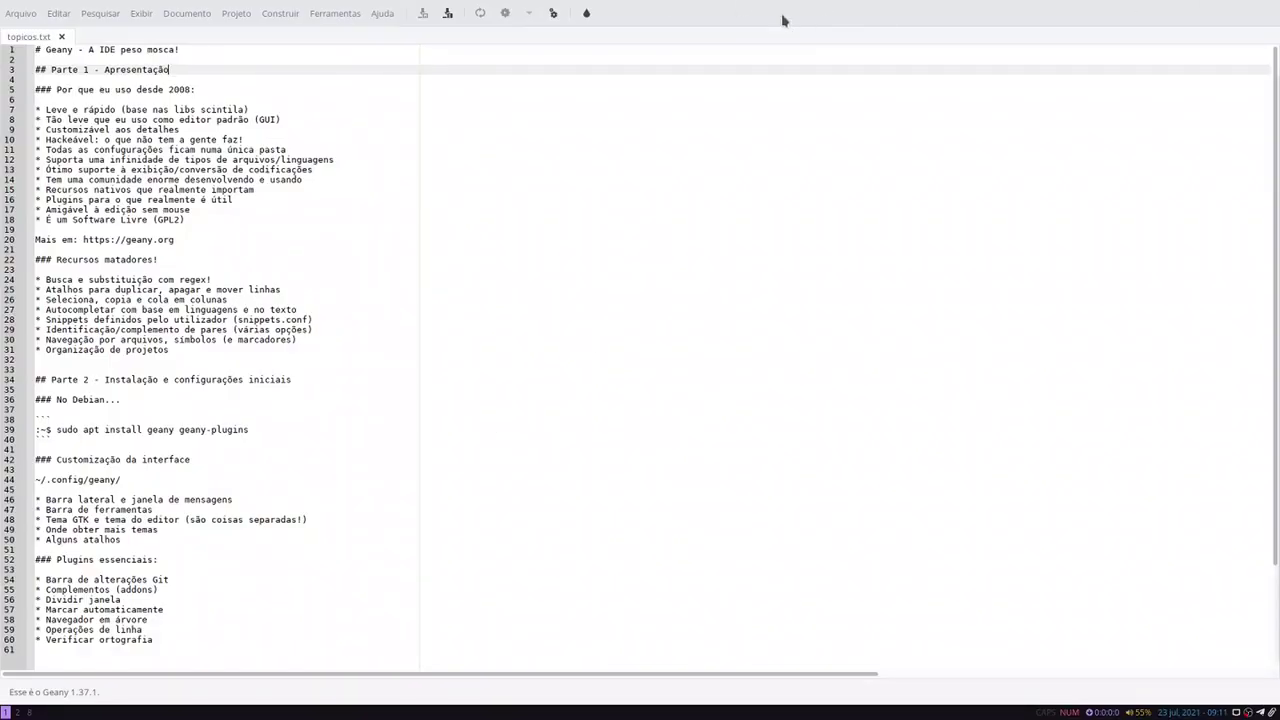
pyautogui.press('super+shift+space')
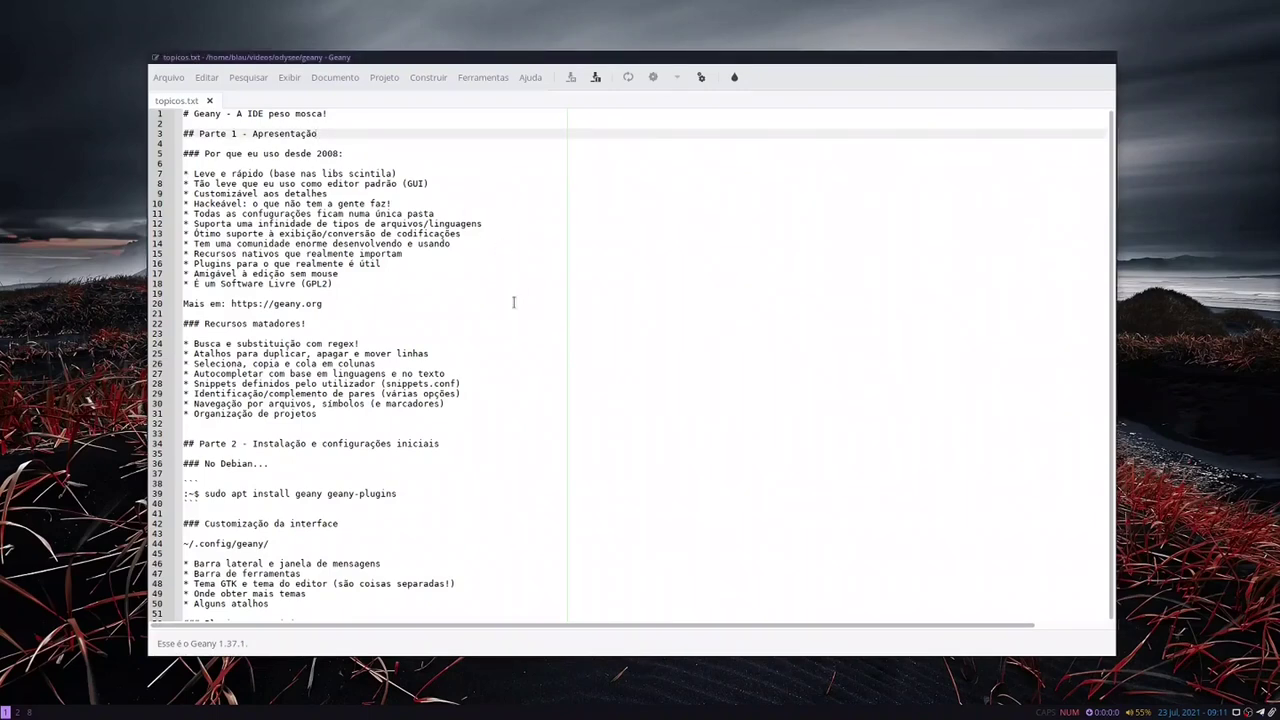
pyautogui.scroll(5, 517, 310)
pyautogui.scroll(1, 519, 316)
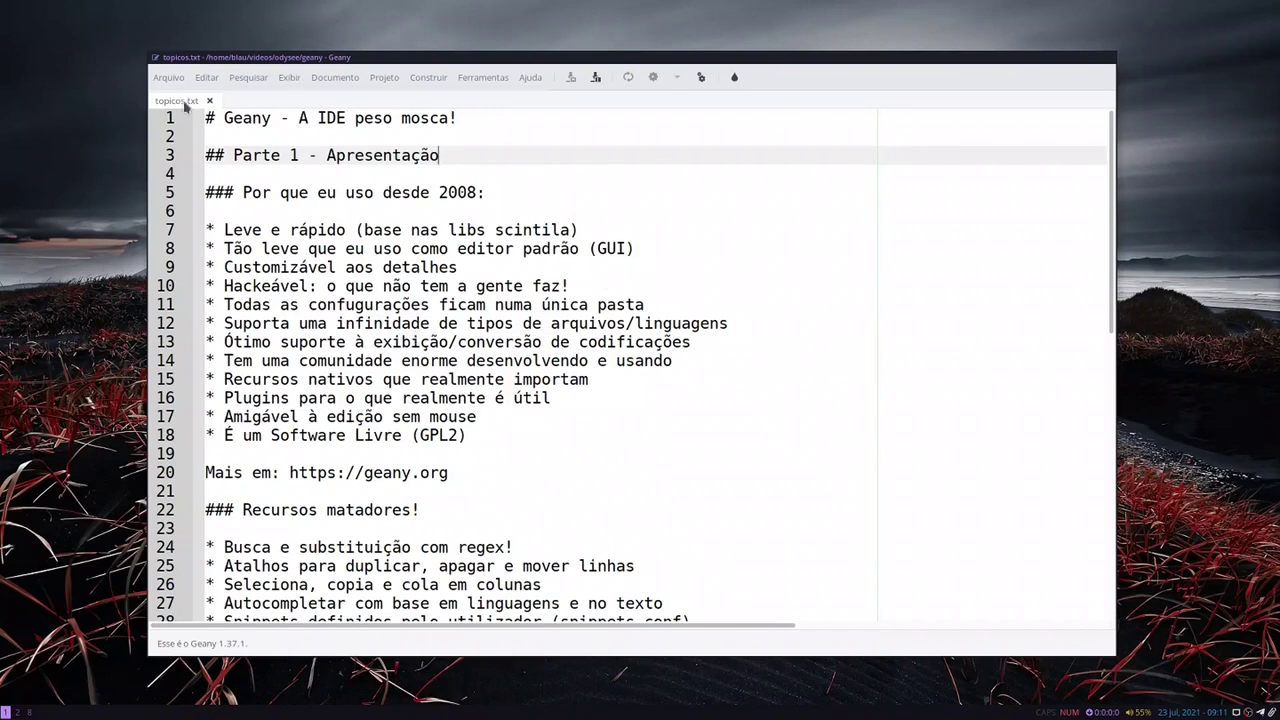
# Disable Abrir arquivos da última sessão in the general startup preferences and accept the change.
pyautogui.click(206, 77)
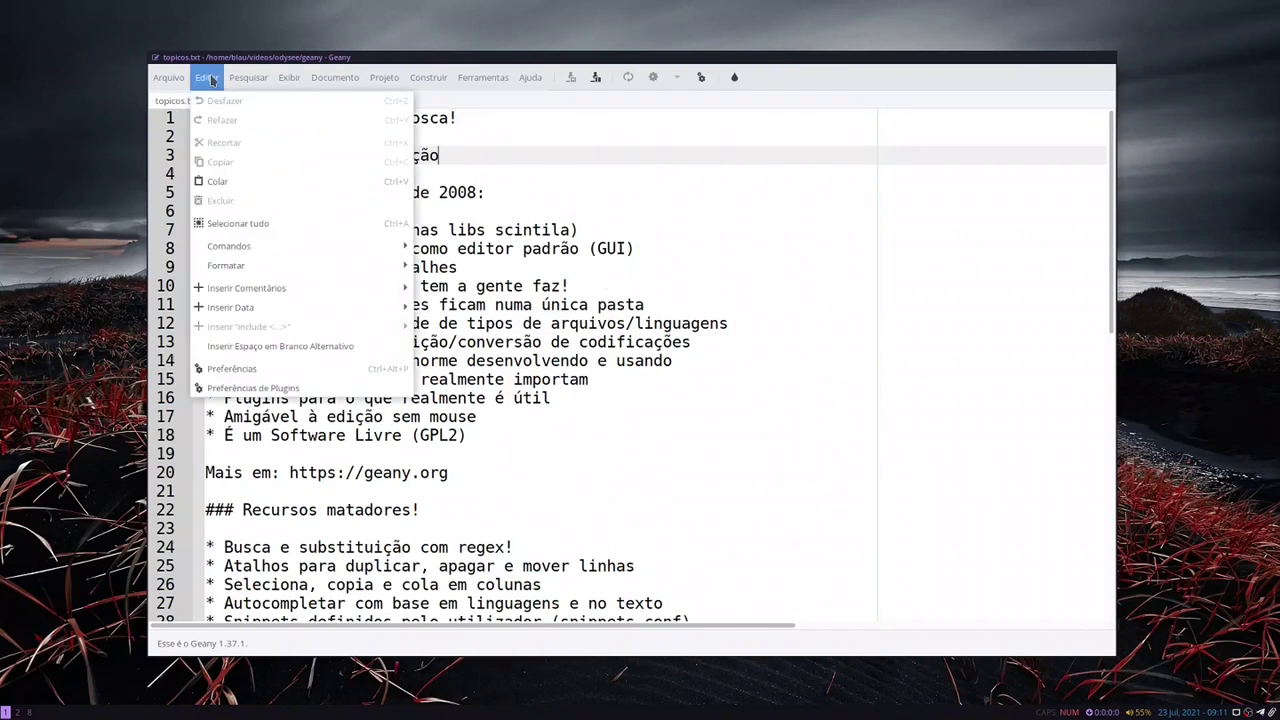
pyautogui.click(256, 370)
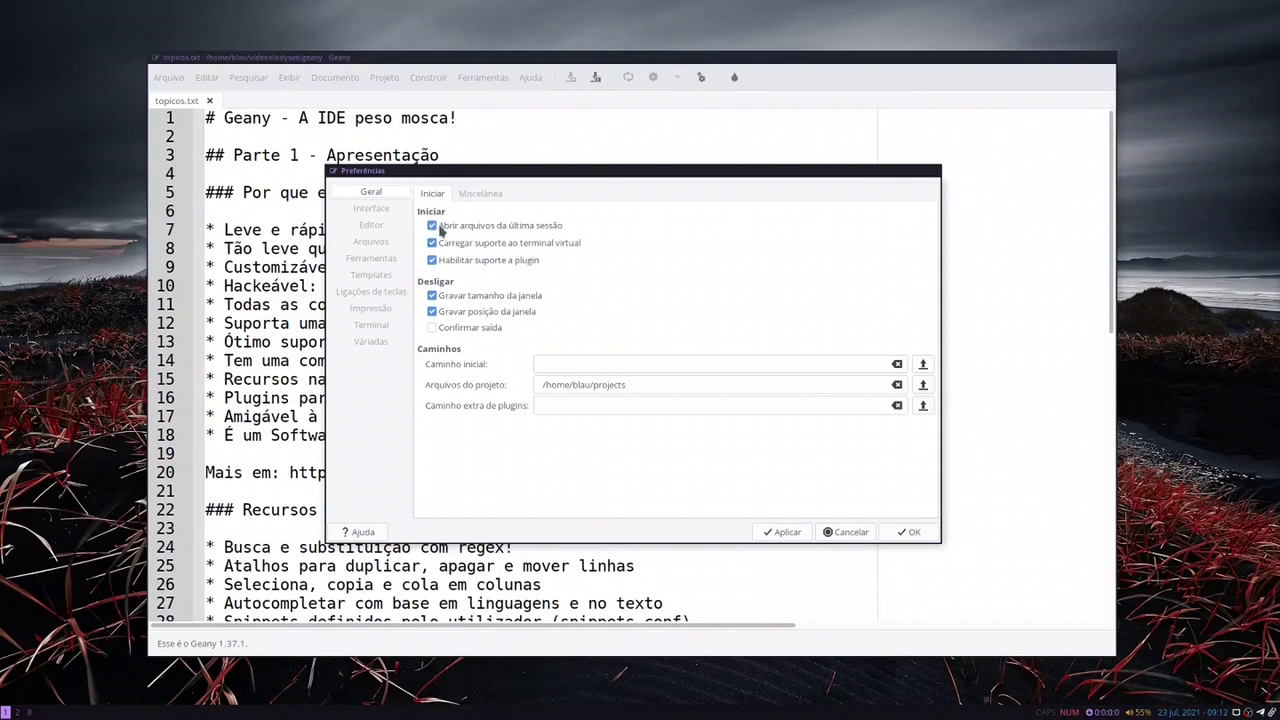
pyautogui.click(433, 226)
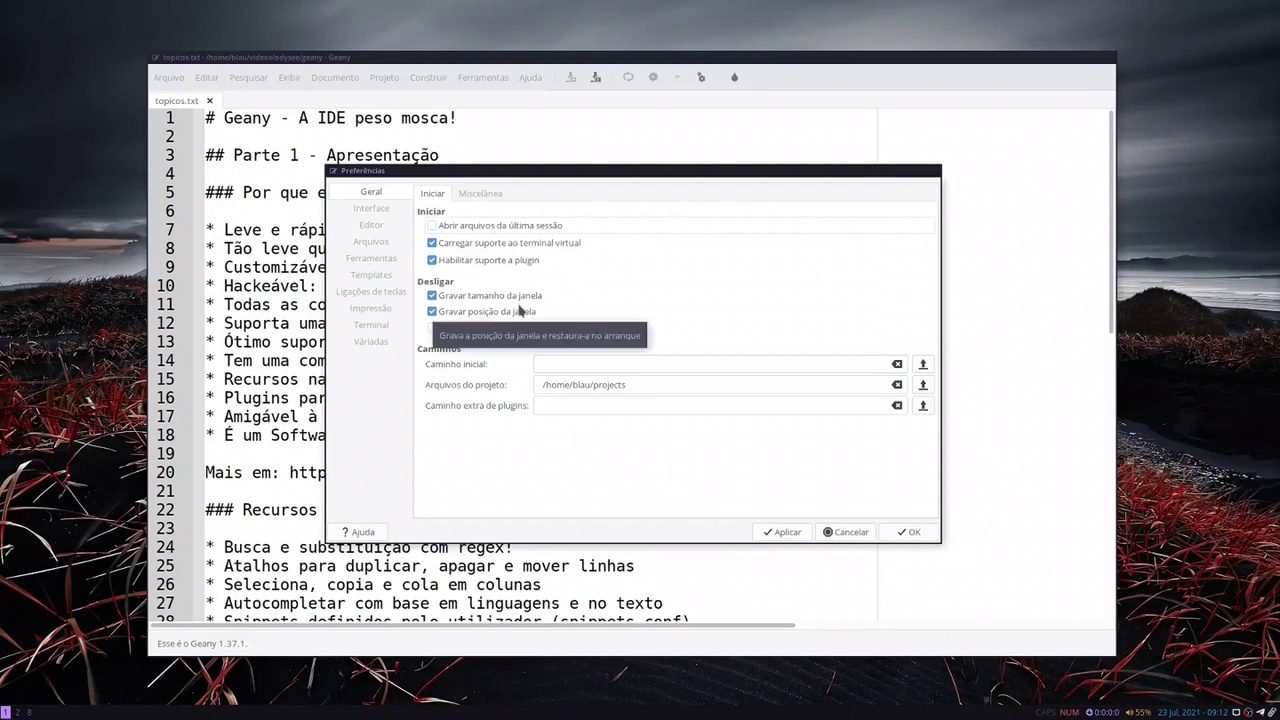
pyautogui.click(893, 531)
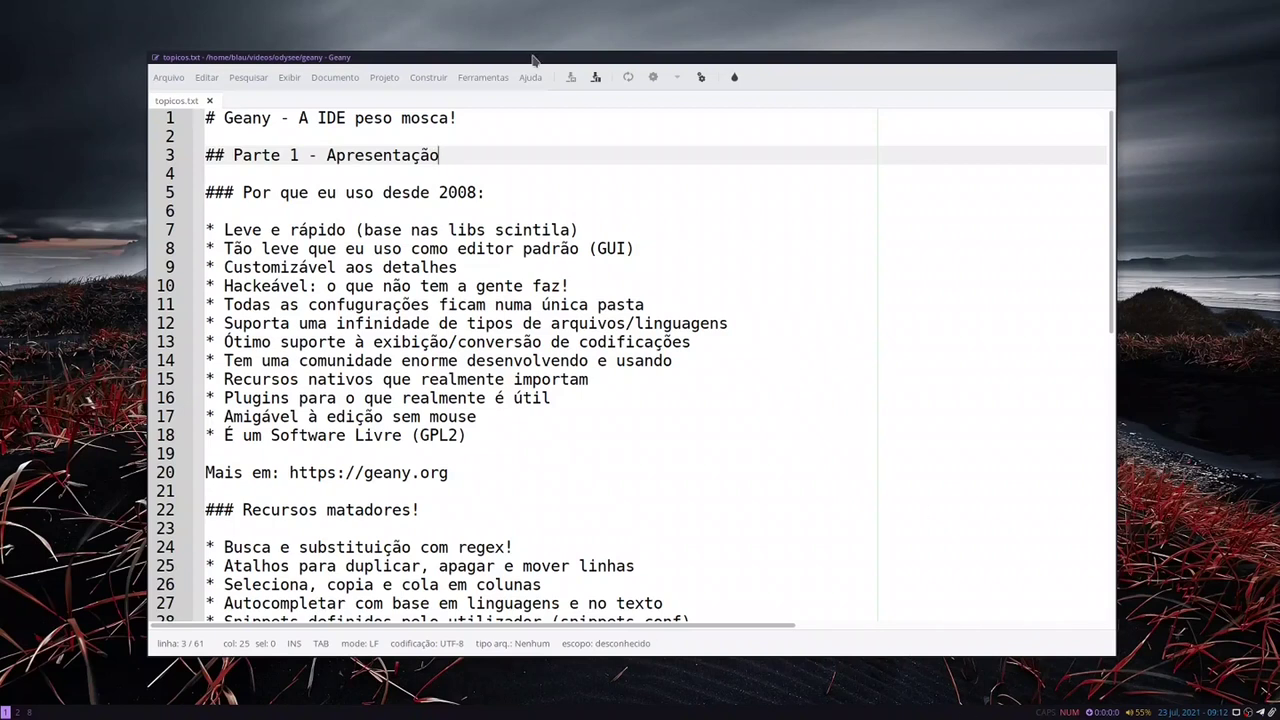
# Change the editor font to Inconsolata Regular at size 14.
pyautogui.click(290, 77)
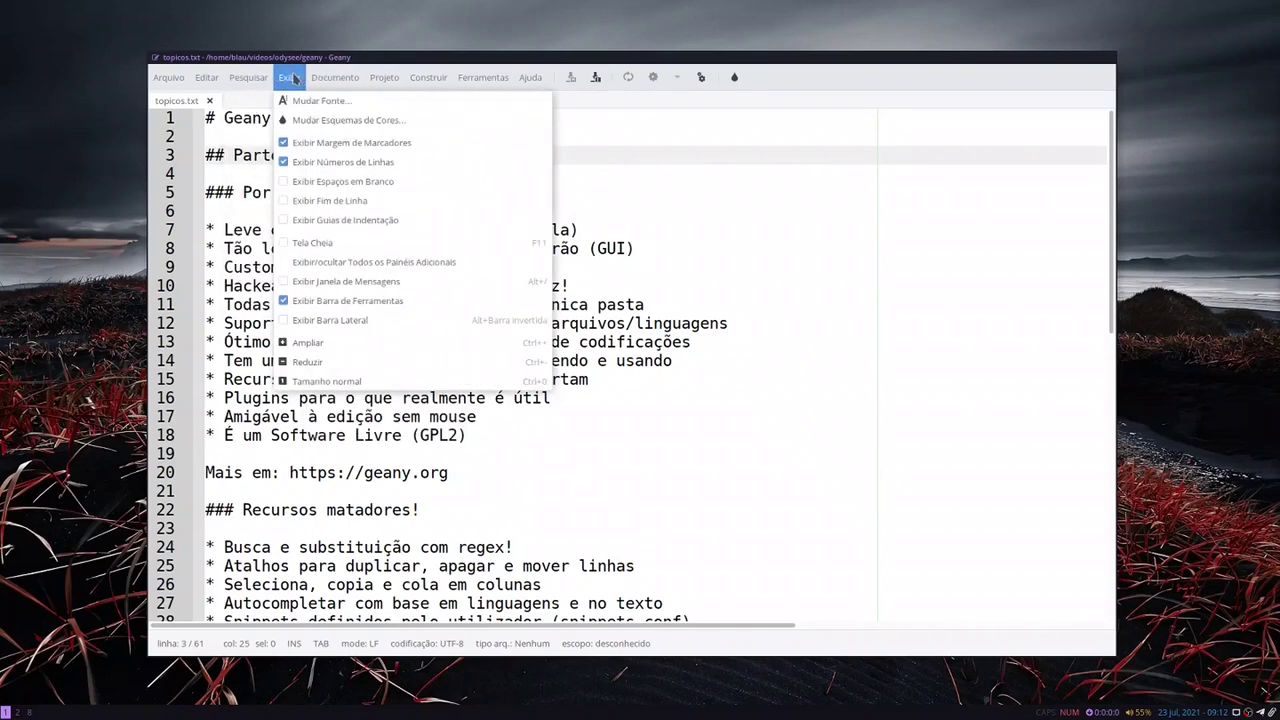
pyautogui.click(310, 101)
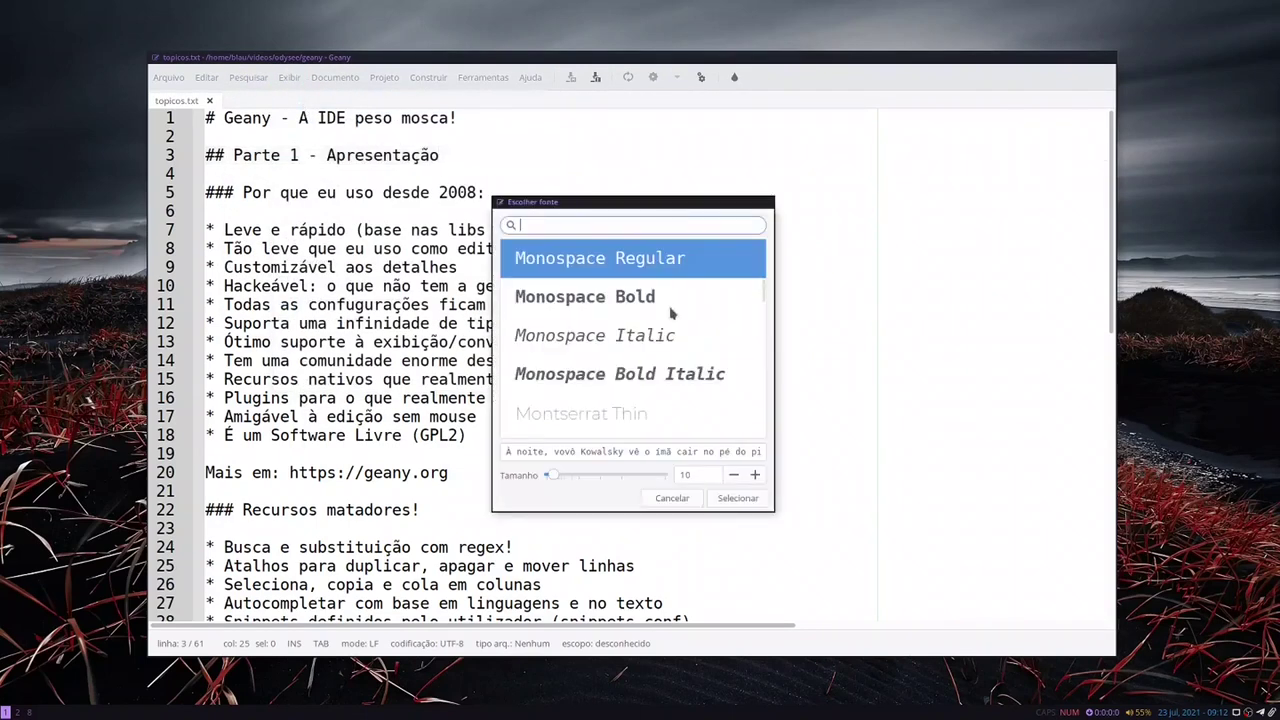
pyautogui.write('incons')
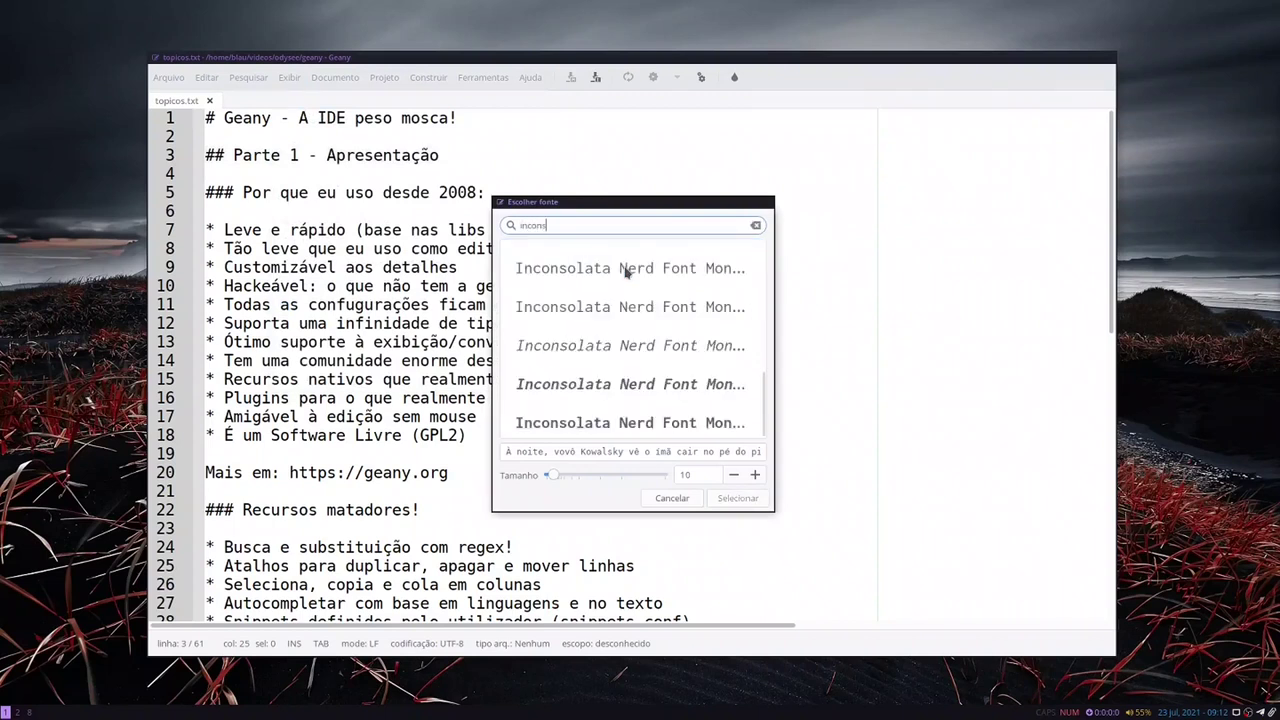
pyautogui.scroll(5, 625, 271)
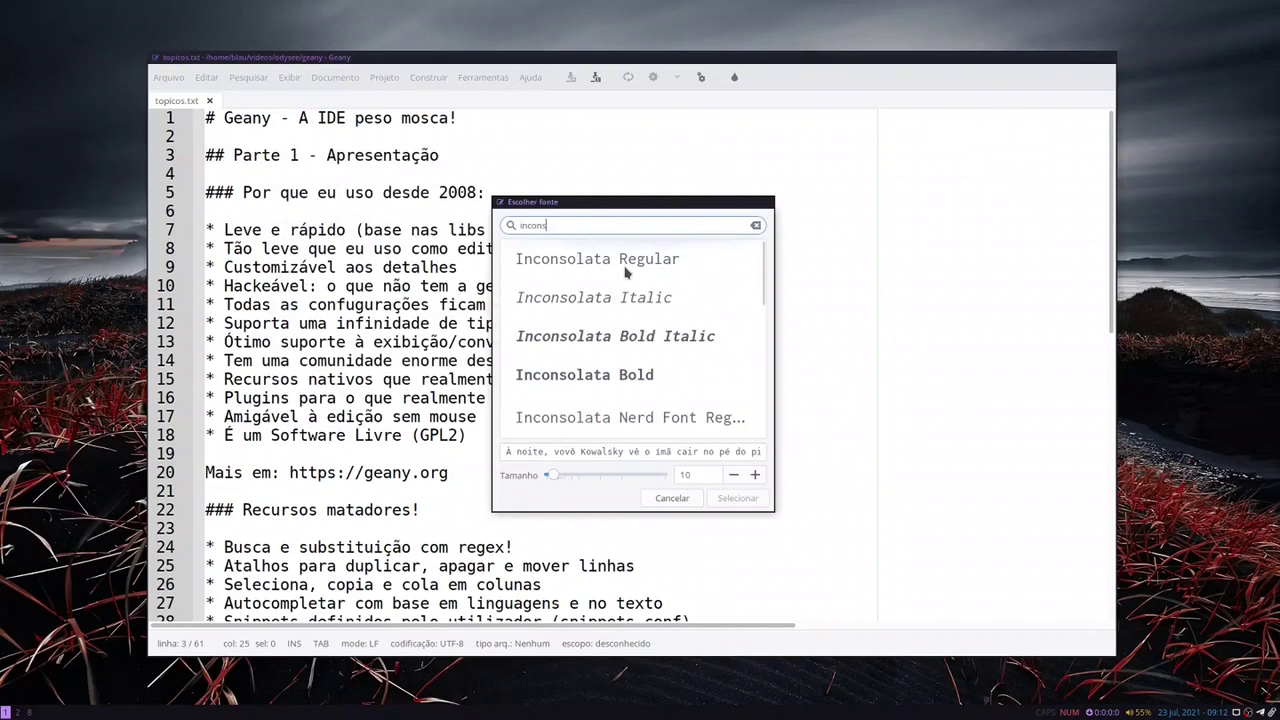
pyautogui.click(626, 271)
pyautogui.click(755, 475)
pyautogui.click(755, 475)
pyautogui.click(755, 475)
pyautogui.click(755, 475)
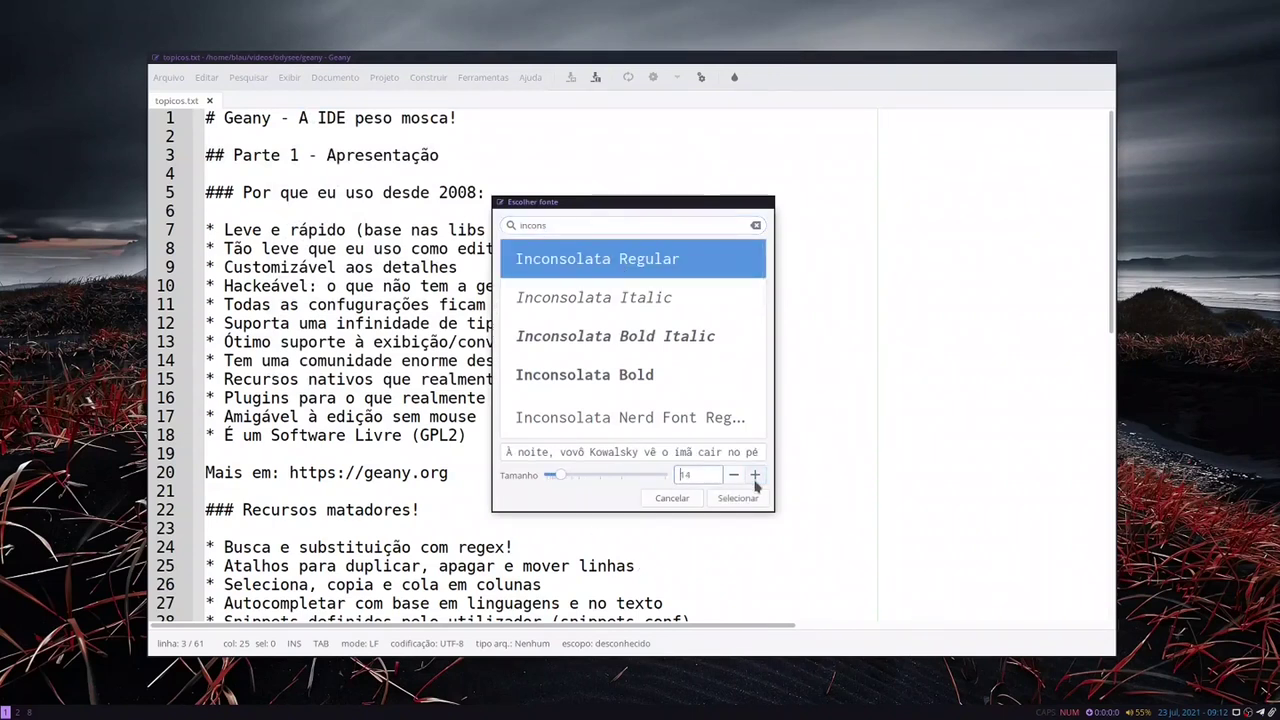
pyautogui.click(738, 498)
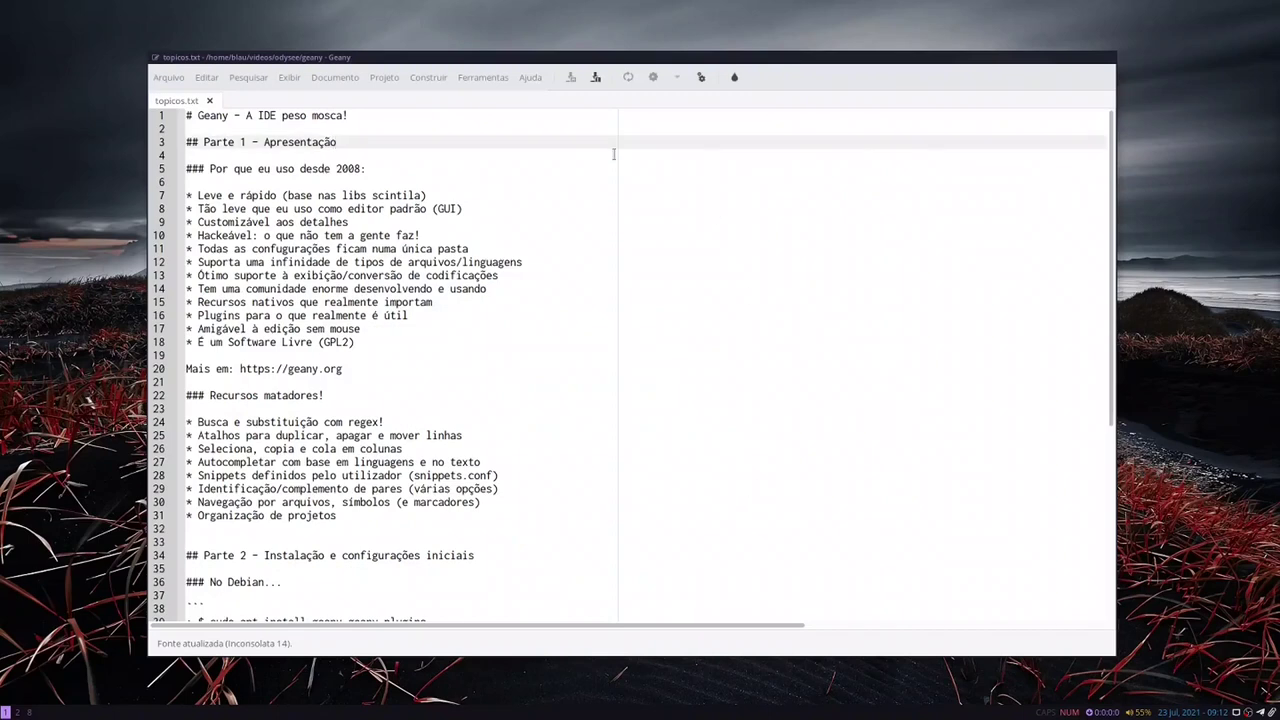